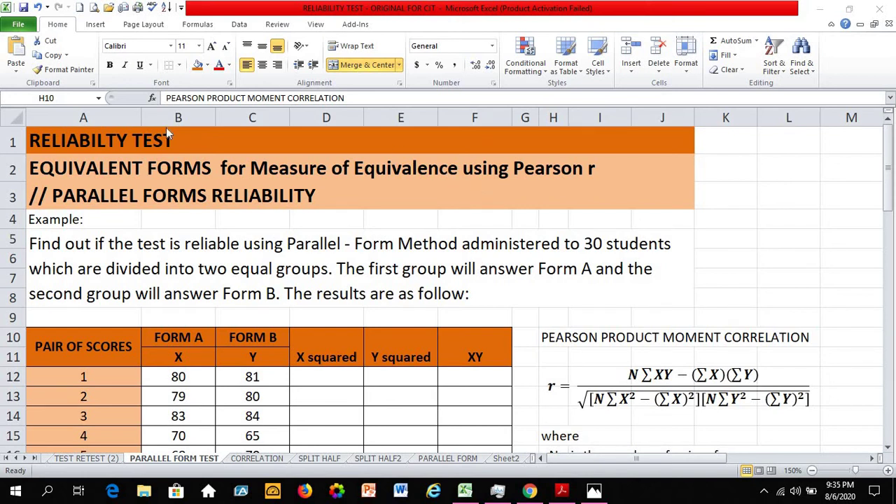
Review the sheet's title rows on the reliability test, Equivalent Forms using Pearson r, and Parallel Forms Reliability
click(191, 137)
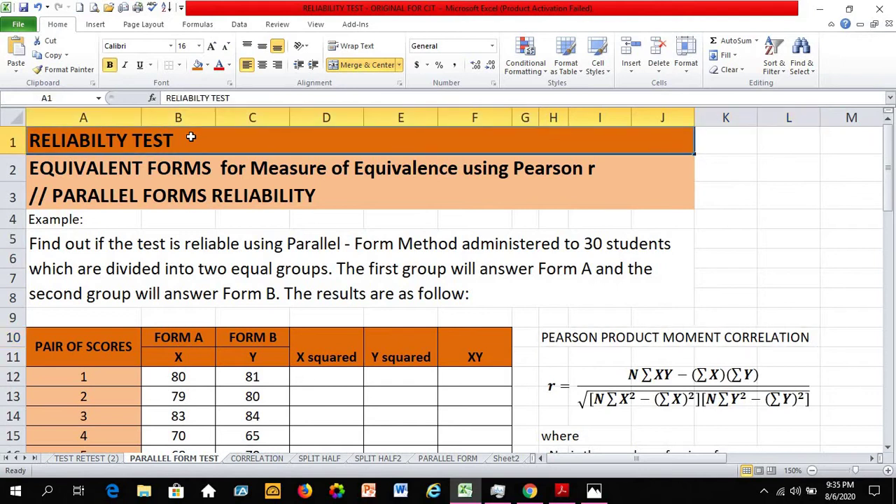
click(153, 168)
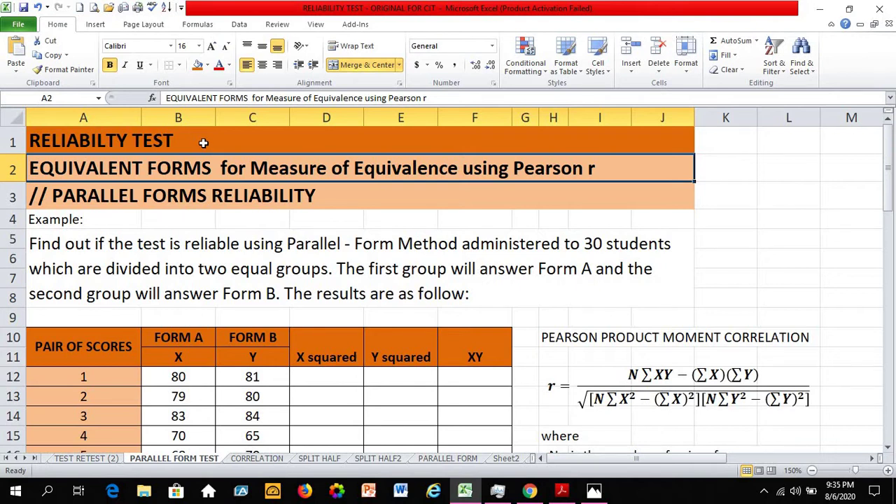
click(628, 332)
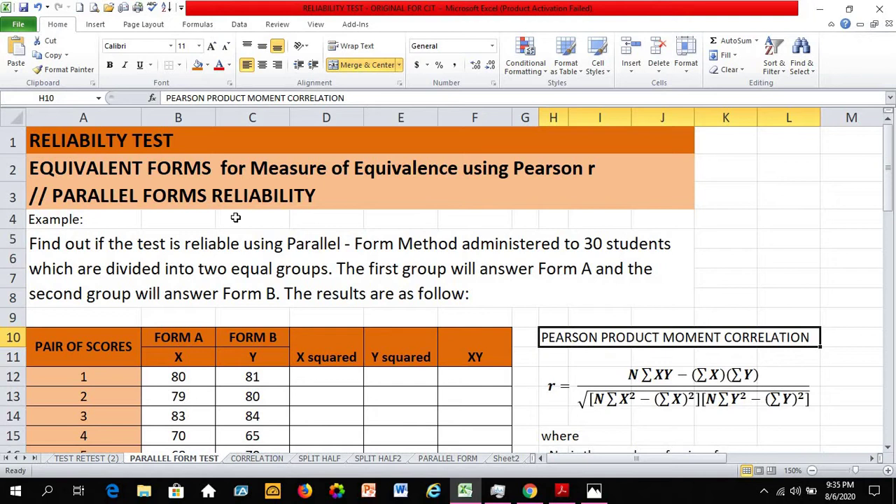
click(186, 196)
click(100, 192)
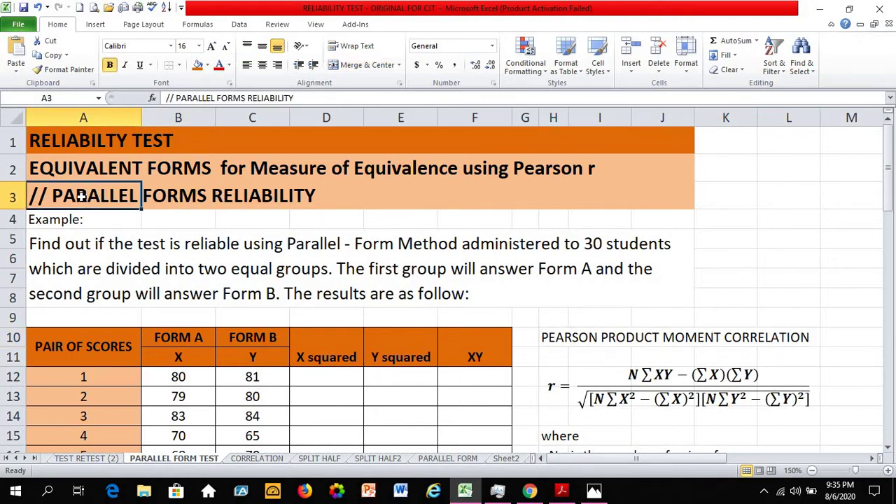
Switch to the LEARNING ASSESSMENT BLEPT REVIEWER PDF in Acrobat Reader and examine the type of reliability measure for each method
click(561, 493)
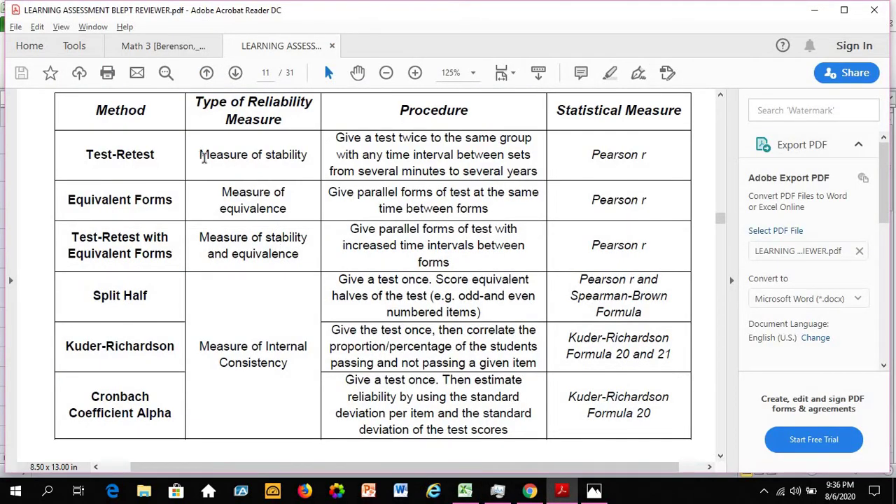
drag(200, 155, 308, 157)
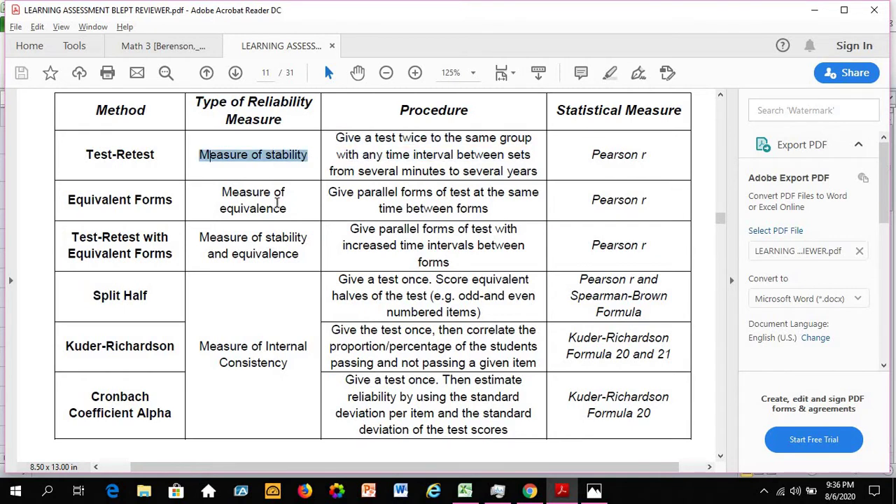
click(295, 206)
double_click(277, 205)
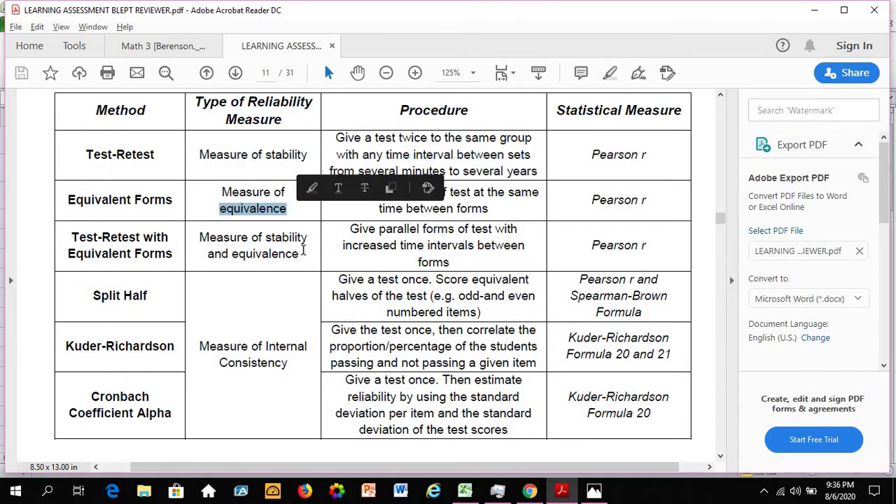
drag(303, 252, 200, 235)
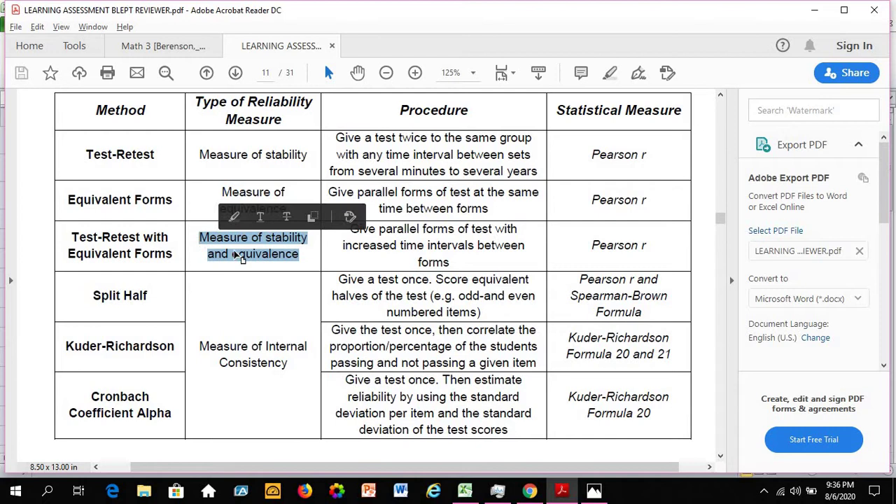
drag(293, 364, 211, 354)
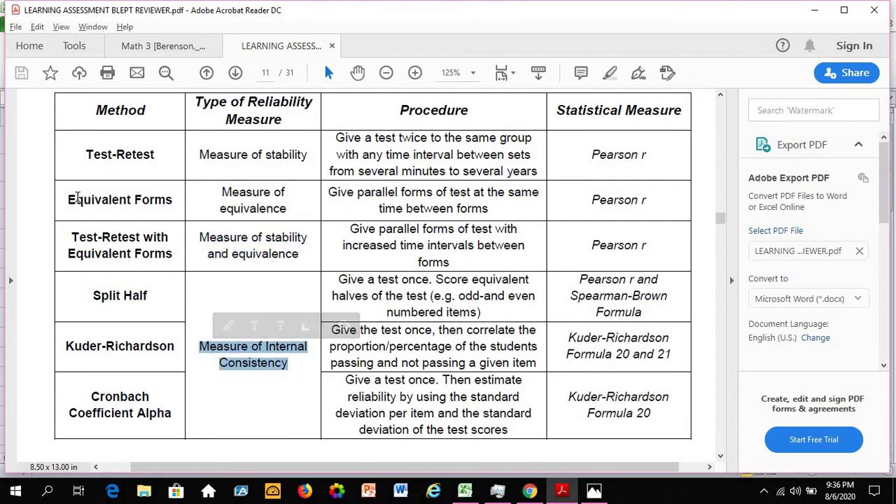
Examine the Equivalent Forms row of the methods table for its statistical measure and procedure
drag(68, 199, 176, 202)
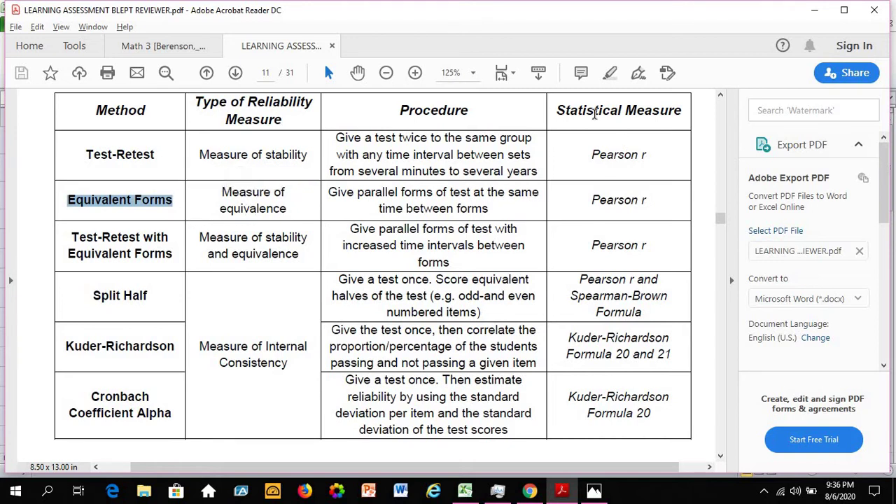
drag(558, 111, 665, 112)
click(648, 198)
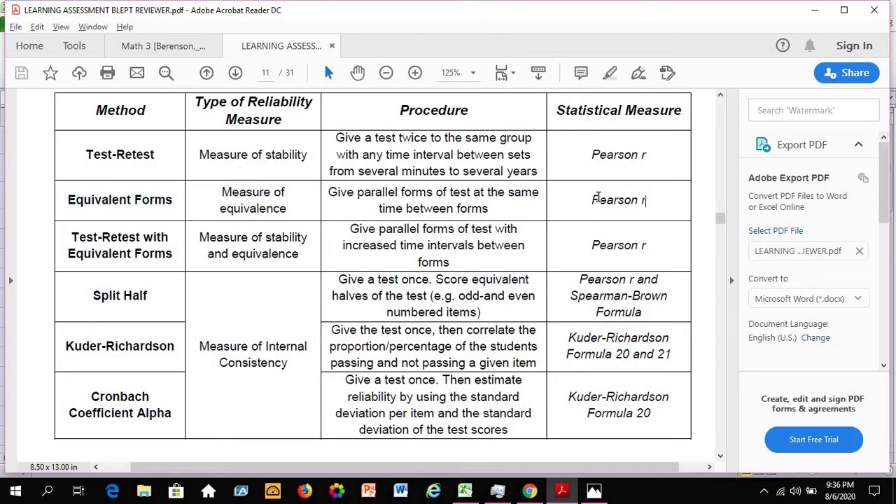
triple_click(597, 198)
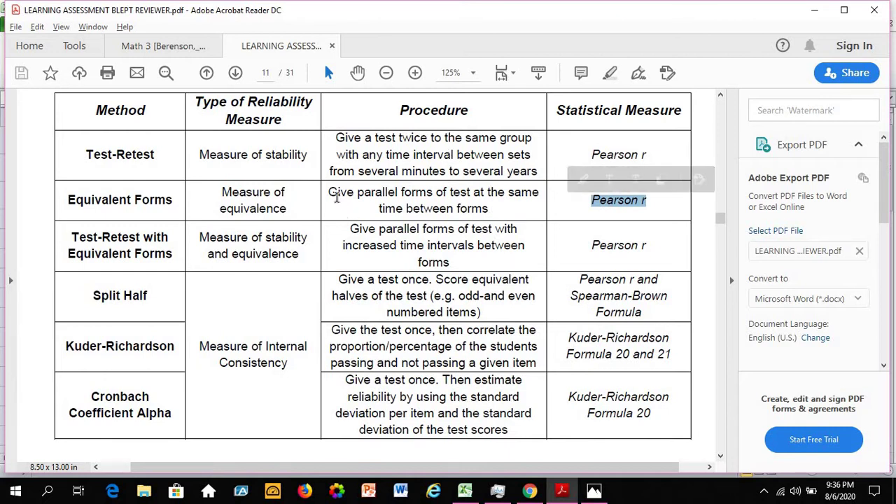
drag(327, 192, 523, 207)
click(508, 208)
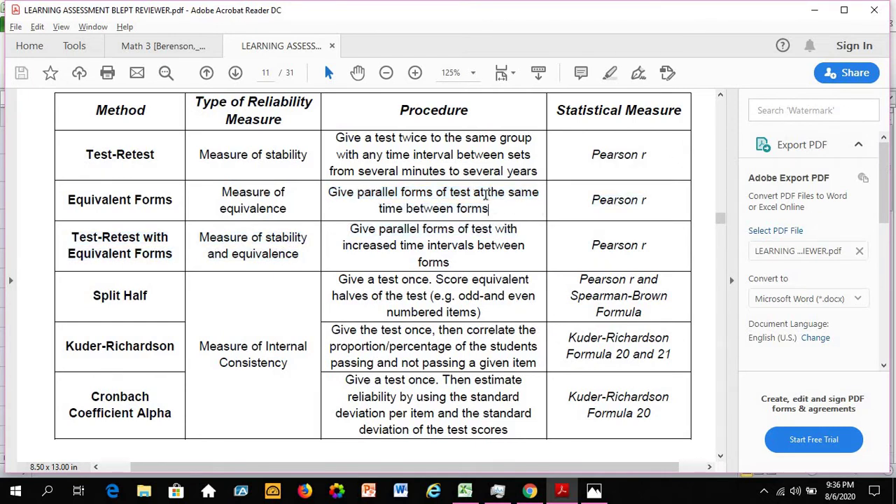
Switch back to the Excel workbook and read the Parallel-Form example problem and its score table
click(463, 490)
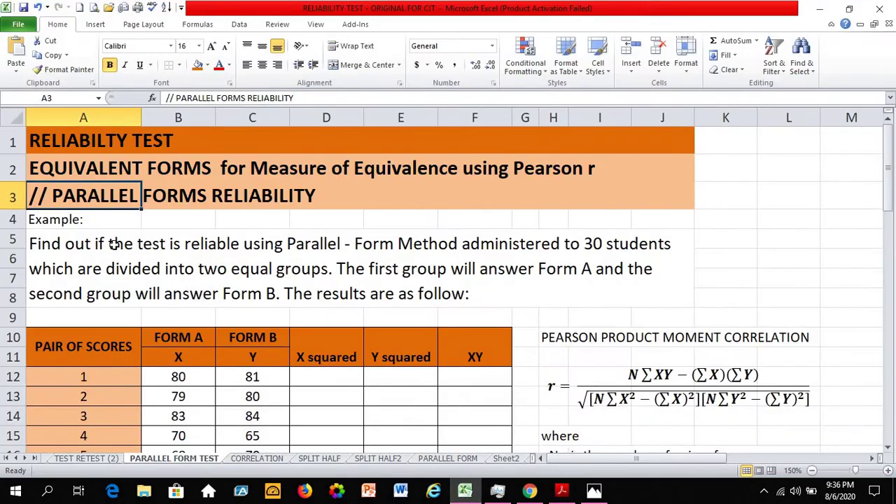
click(76, 221)
click(65, 245)
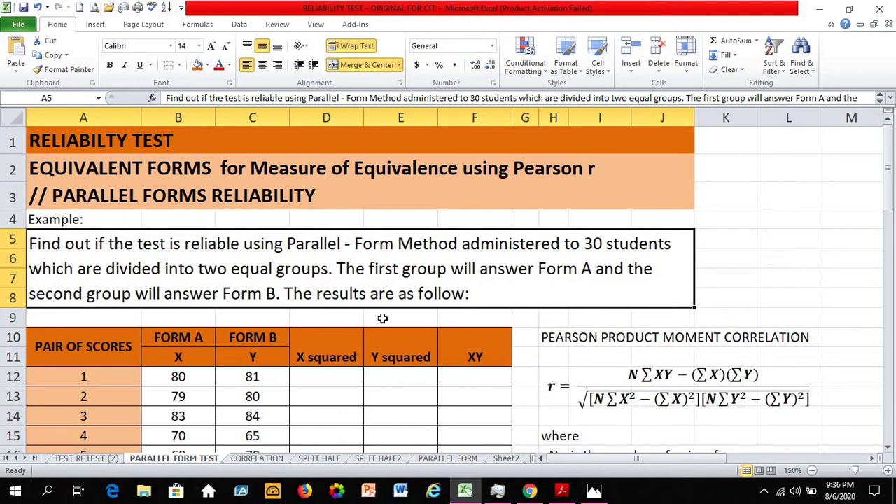
scroll(177, 361, down, 2)
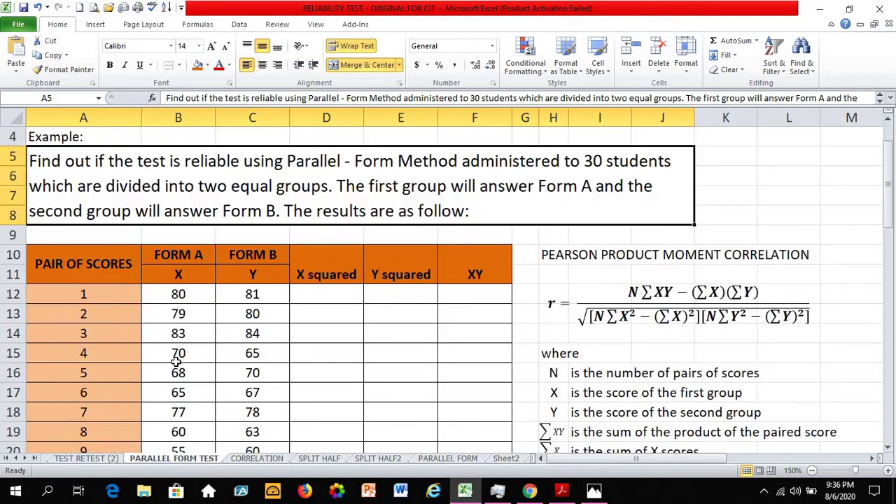
scroll(177, 360, down, 1)
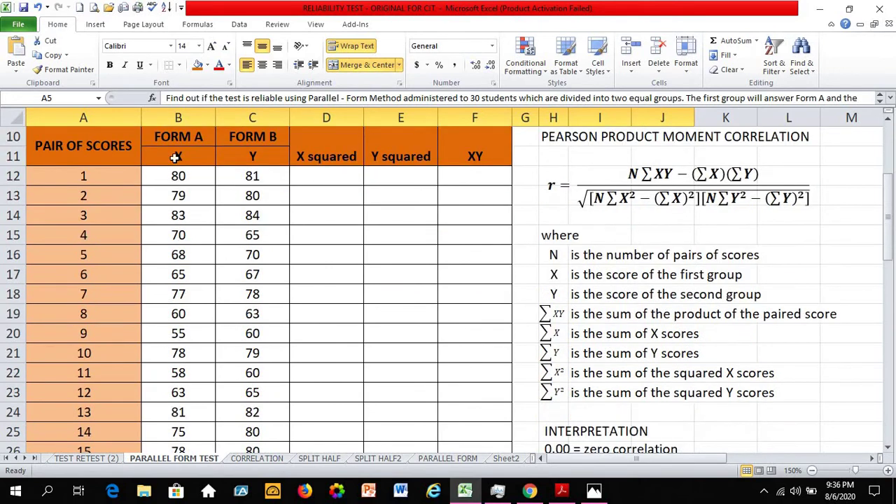
Compare the Form A and Form B score columns with the X and Y definitions beside the table
click(178, 117)
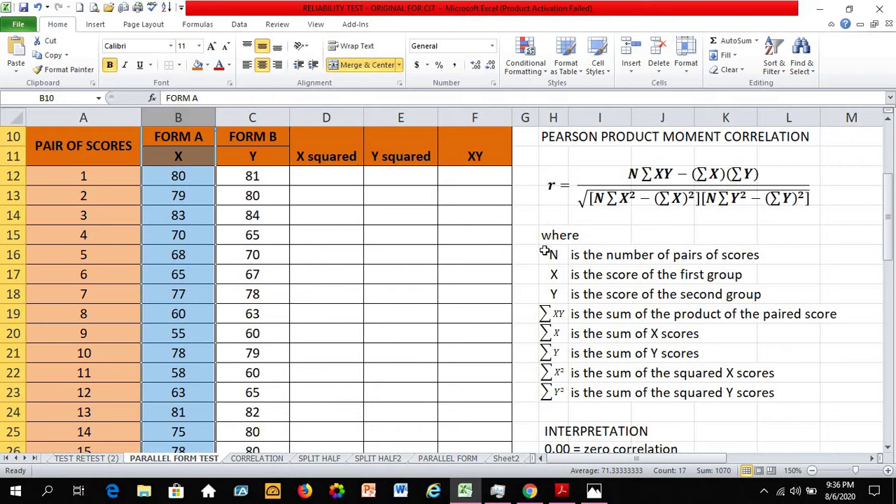
click(553, 276)
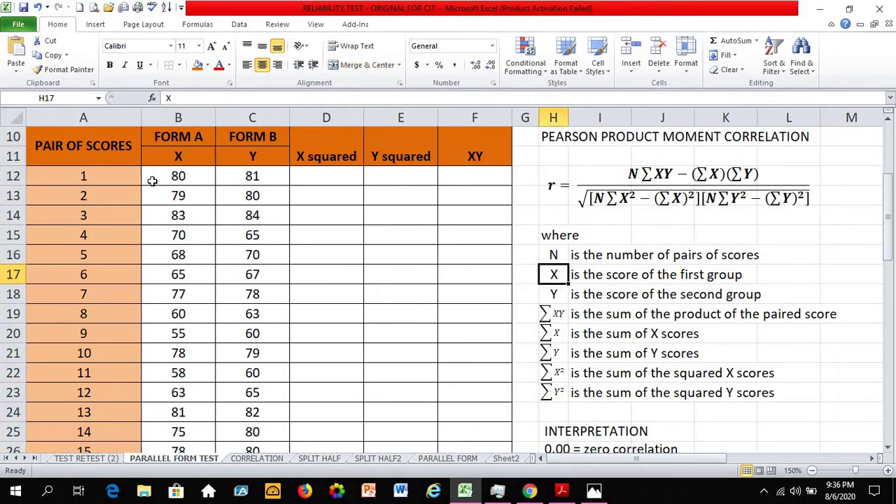
click(179, 176)
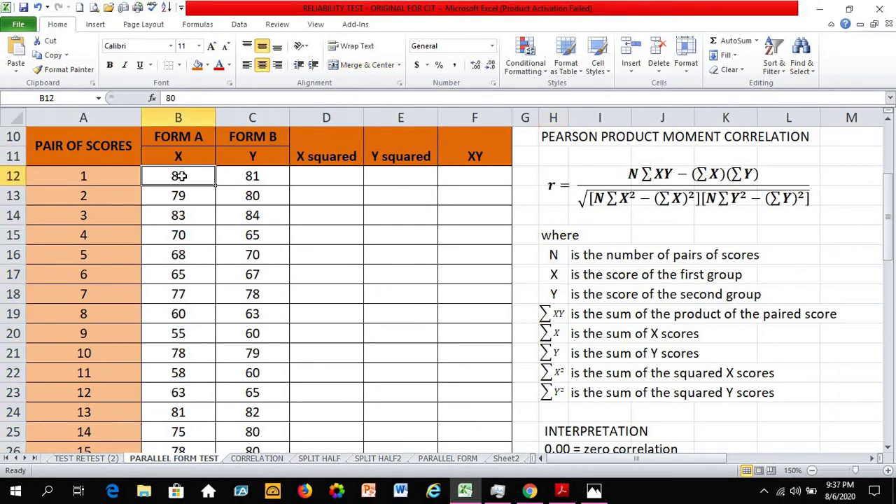
click(252, 118)
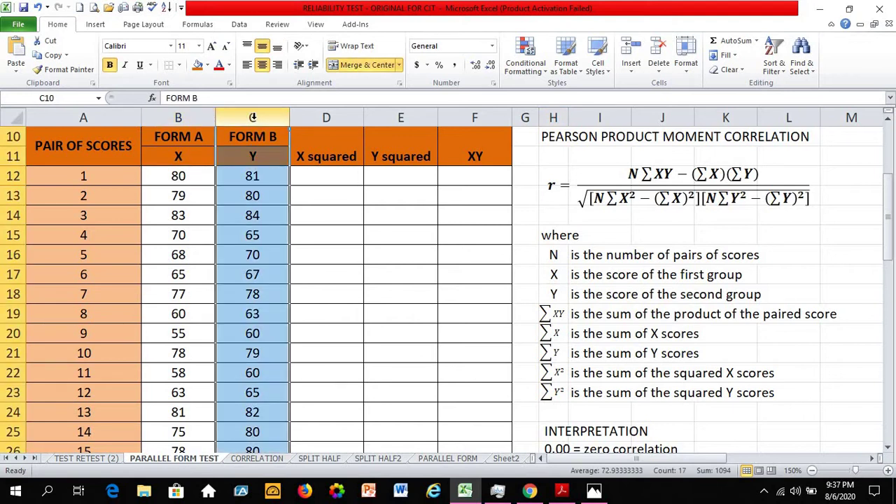
click(263, 154)
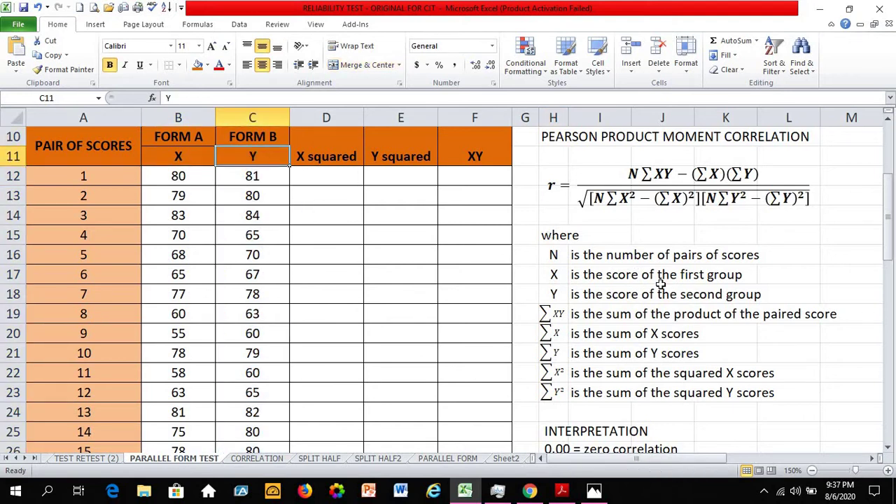
click(553, 292)
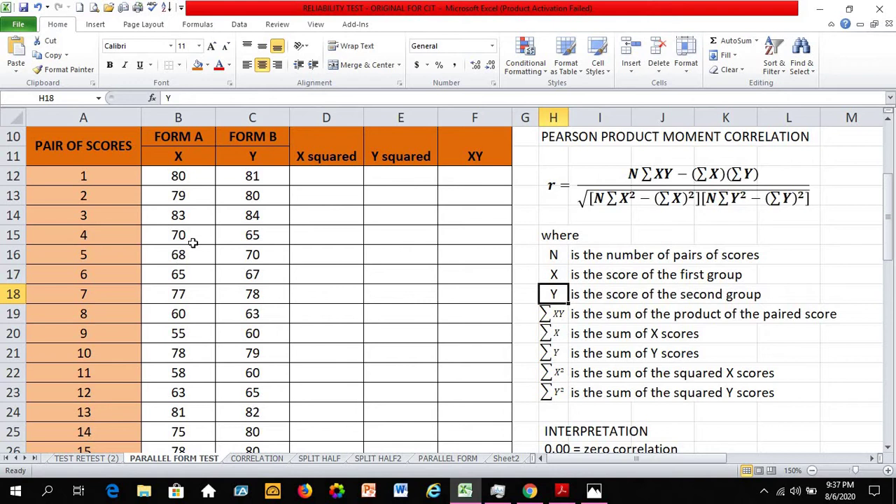
Examine the pairs of scores from the first pair through pair 15 to establish N
click(119, 172)
click(208, 179)
click(240, 179)
click(185, 176)
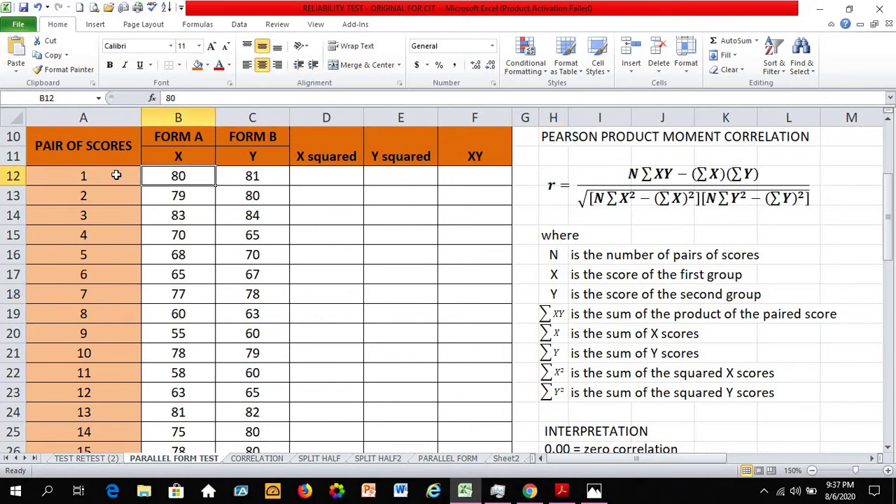
click(117, 175)
scroll(91, 408, down, 1)
click(120, 378)
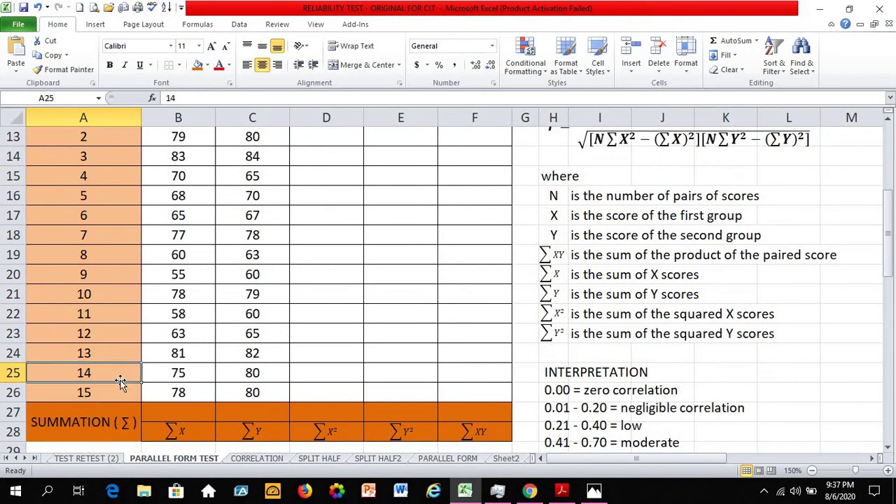
click(100, 392)
scroll(384, 313, up, 1)
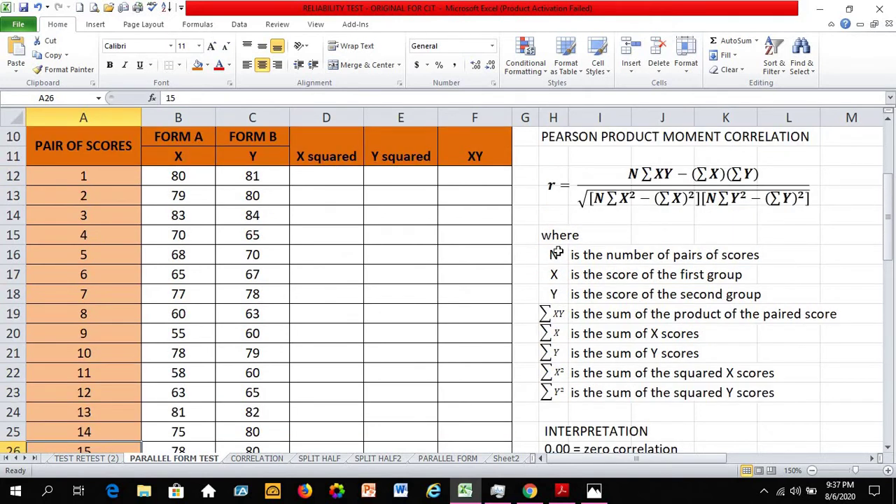
Review the Pearson formula and the definitions of N, X, Y and the sum of XY
click(572, 199)
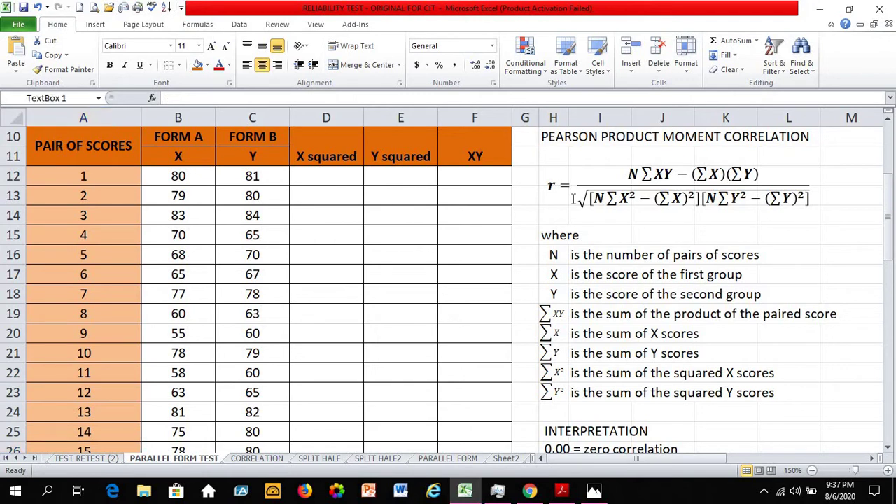
click(572, 199)
click(553, 256)
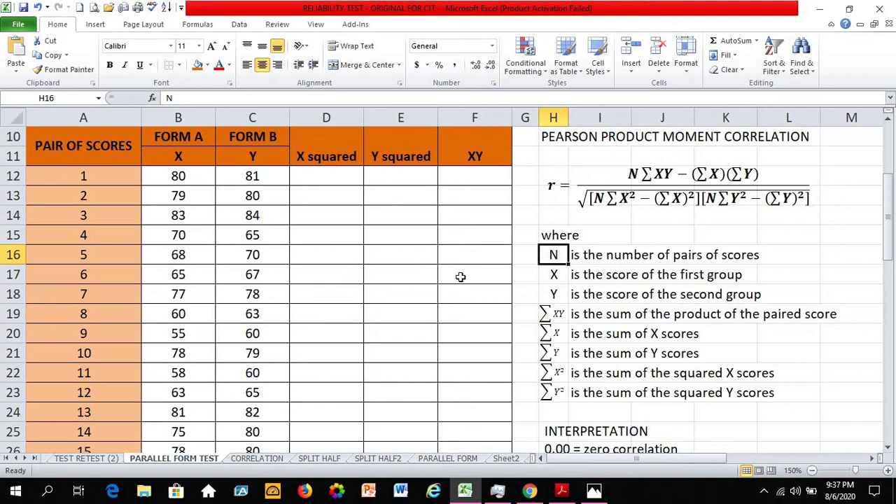
click(545, 274)
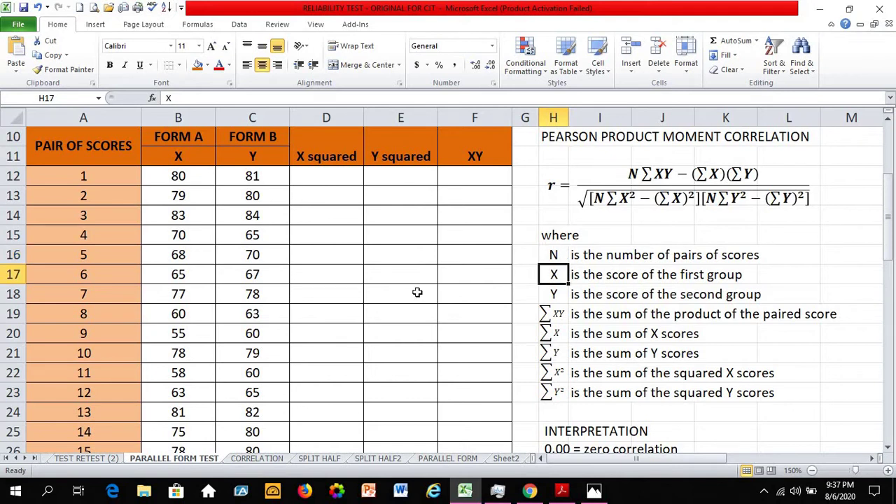
click(551, 299)
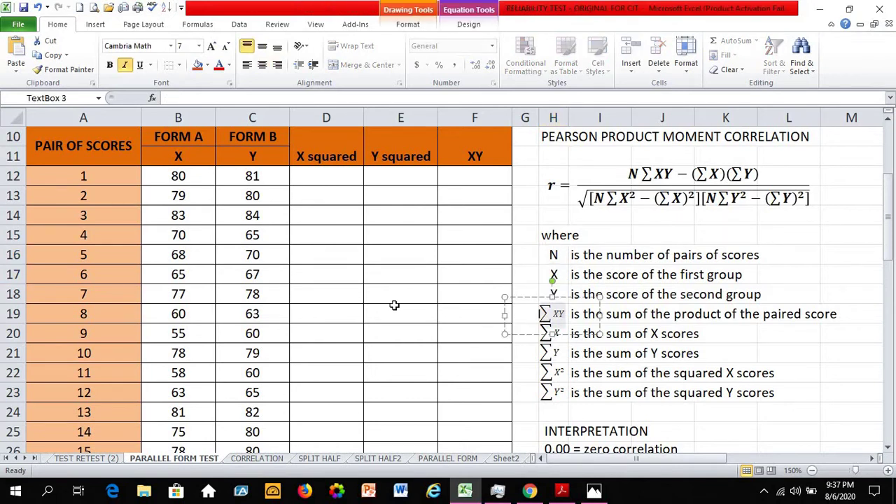
click(629, 315)
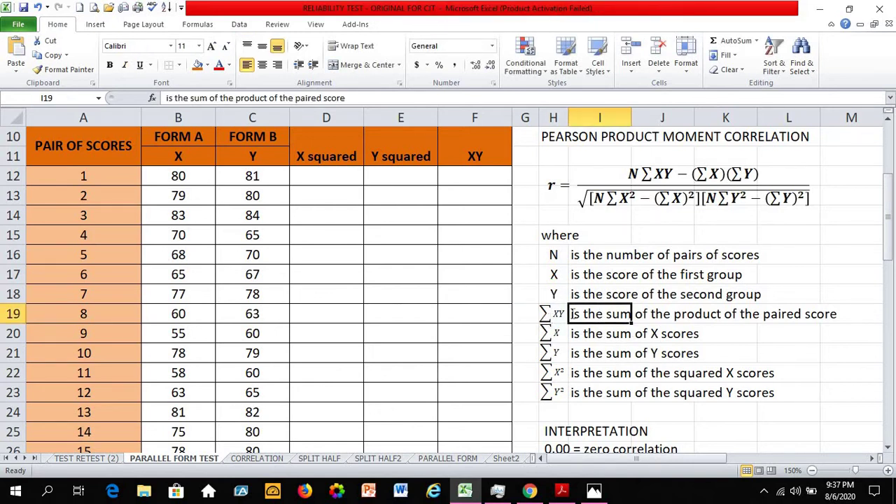
Examine the XY column with its summation cell and the definitions of the X, Y and squared-score sums
click(464, 157)
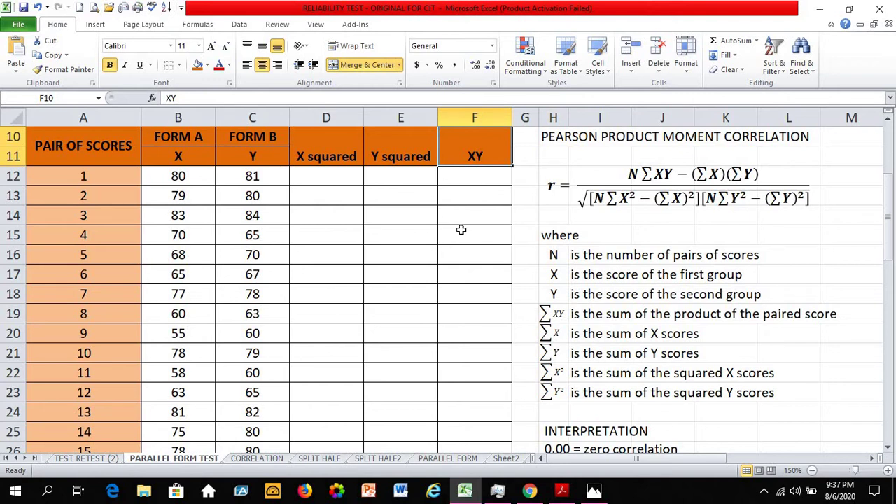
scroll(462, 228, down, 1)
click(486, 411)
scroll(545, 377, up, 1)
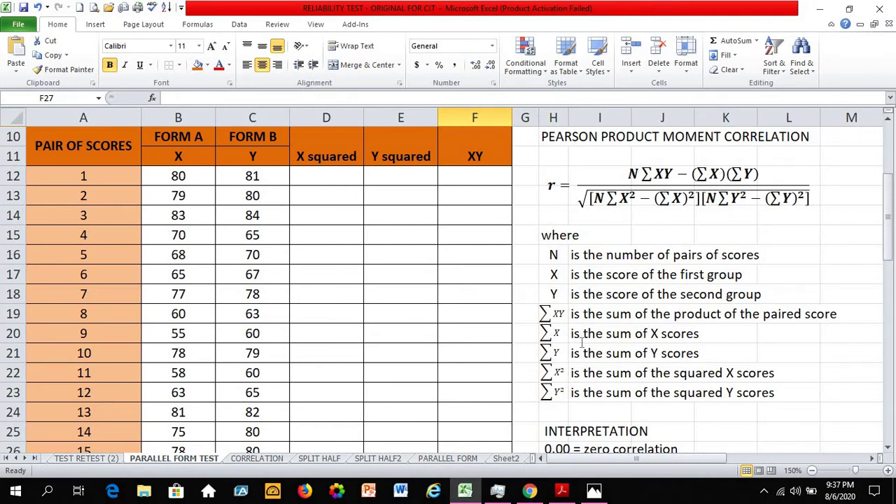
click(582, 341)
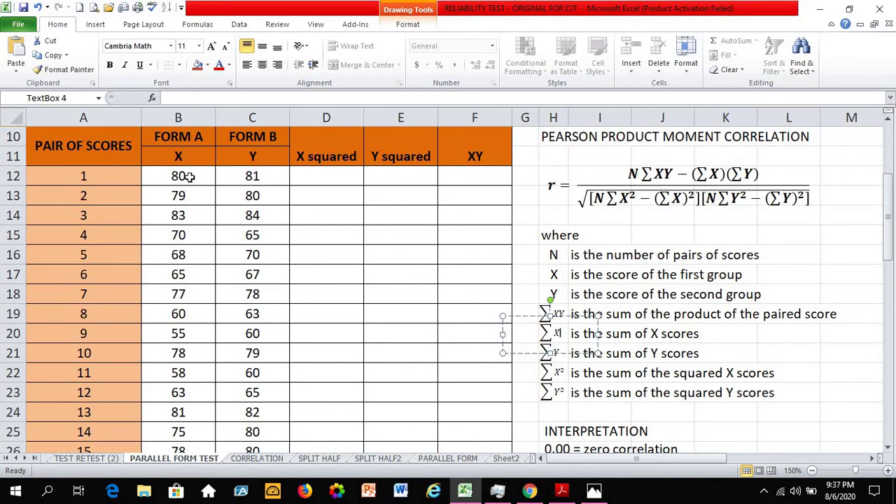
click(619, 368)
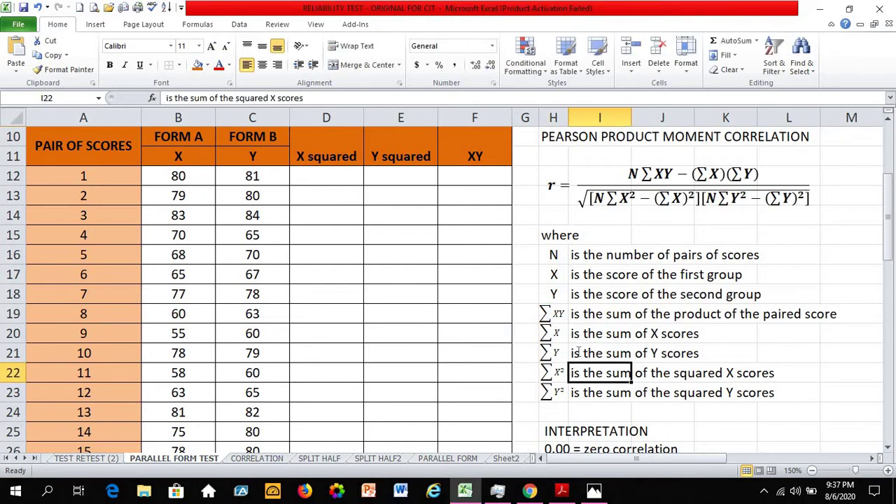
Compare the definitions of the Y, squared X and squared Y sums with the X squared column
click(578, 352)
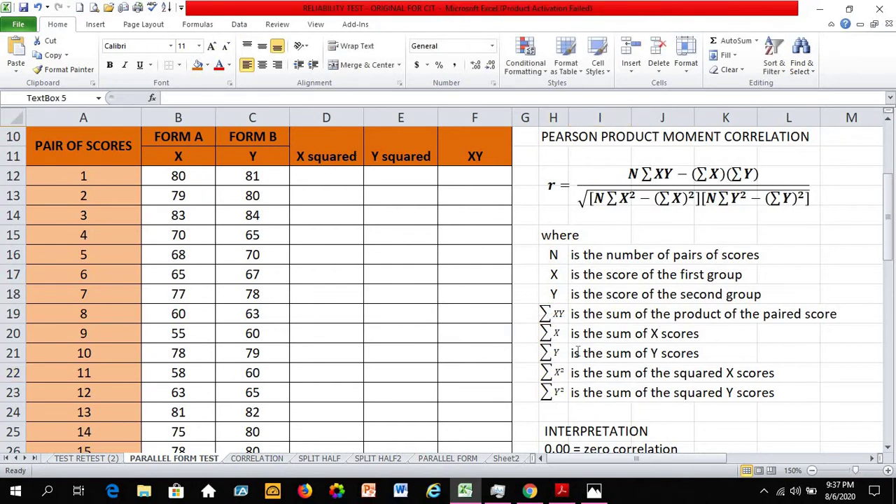
click(608, 373)
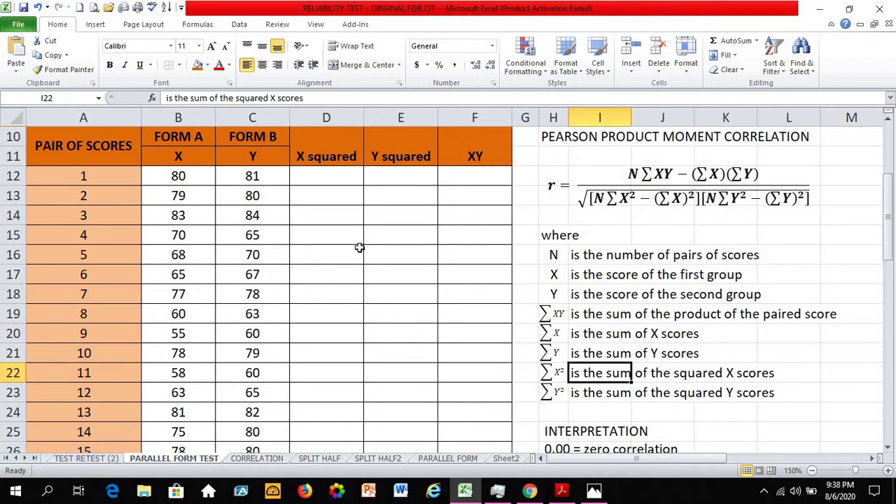
click(330, 157)
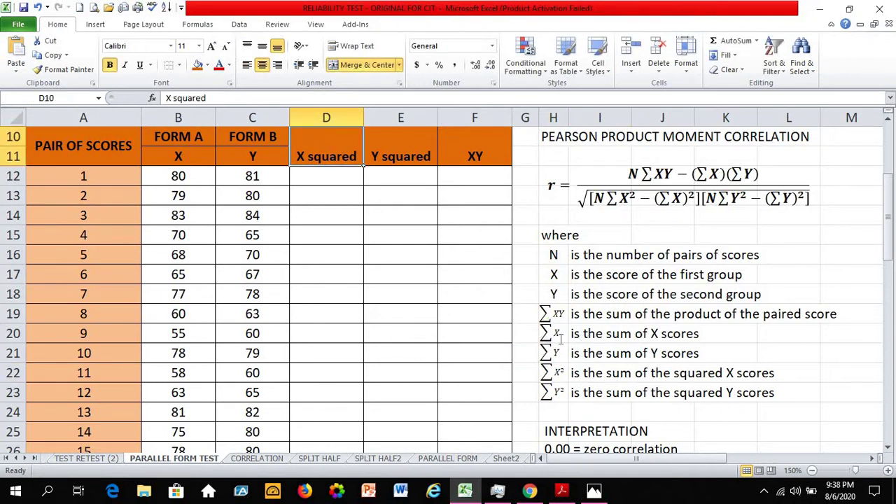
click(599, 399)
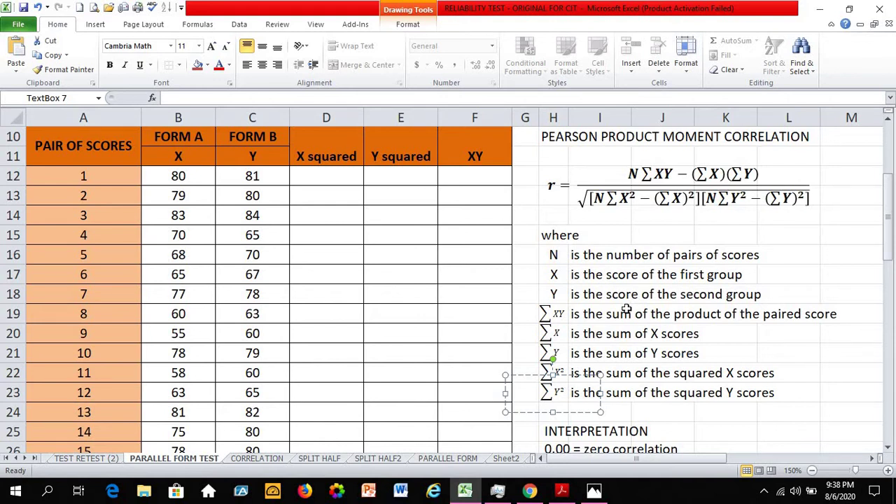
Review the correlation interpretation scale from zero correlation through very high
click(596, 431)
scroll(621, 393, down, 1)
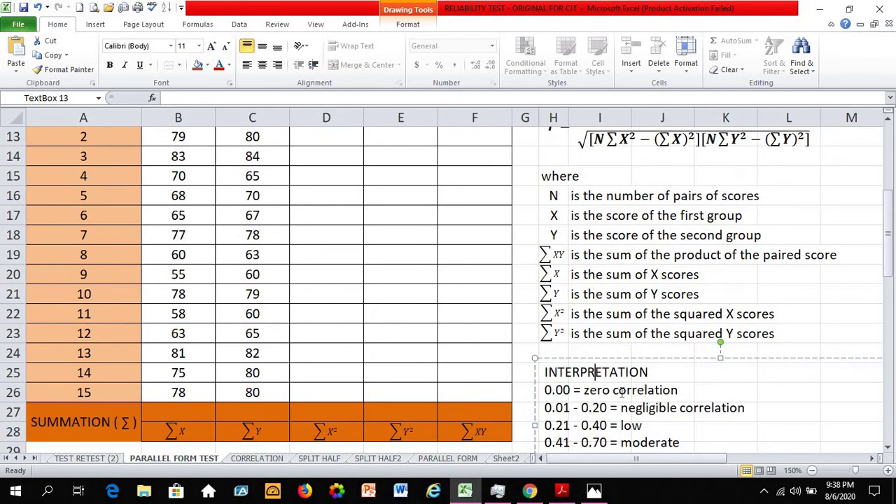
scroll(621, 393, down, 1)
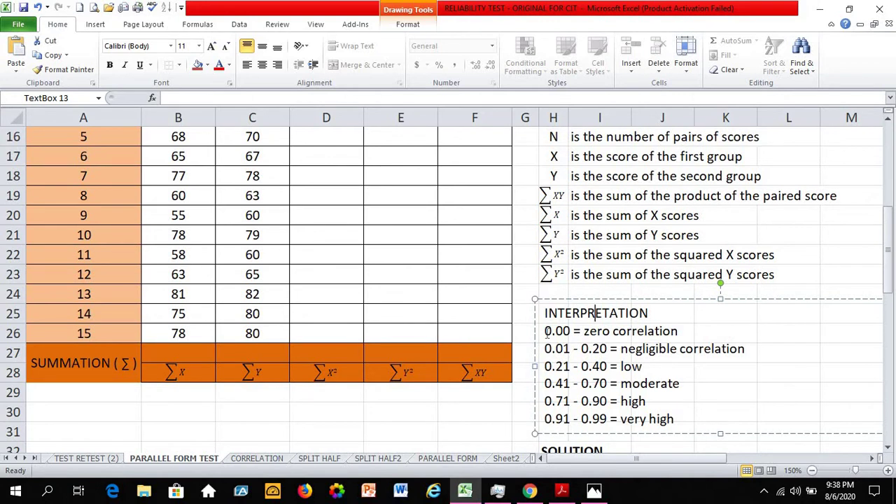
click(609, 419)
click(747, 417)
Switch to Photos to examine the handwritten Pearson r computation, and return to the Excel worksheet
scroll(674, 427, up, 3)
scroll(639, 433, down, 1)
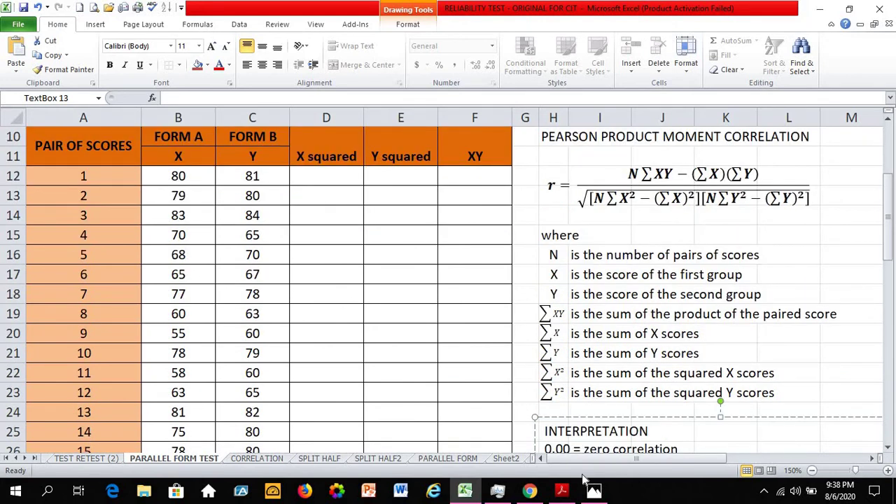
click(602, 491)
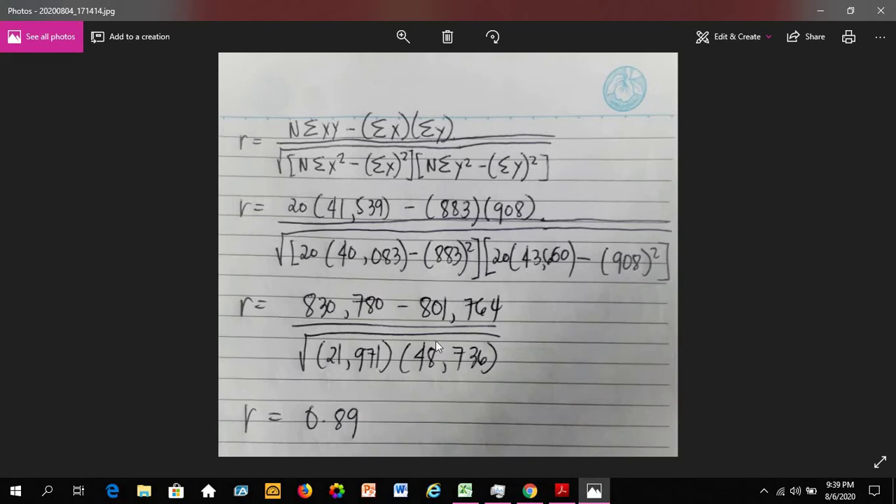
click(464, 490)
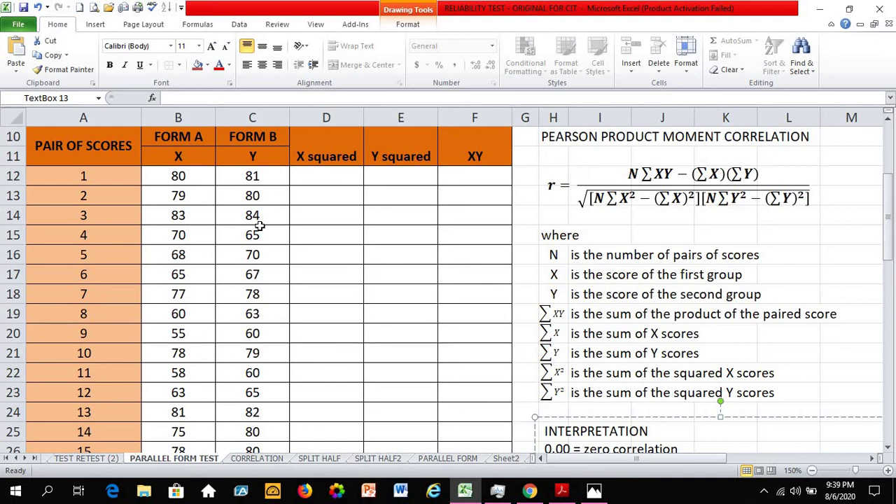
Review the problem statement, the parallel forms reliability heading and the score table down to its summation row
scroll(259, 226, up, 2)
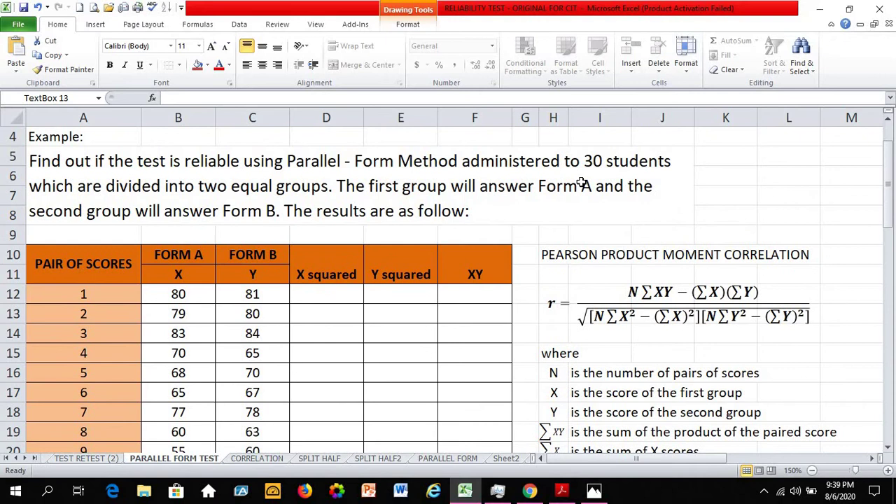
click(568, 186)
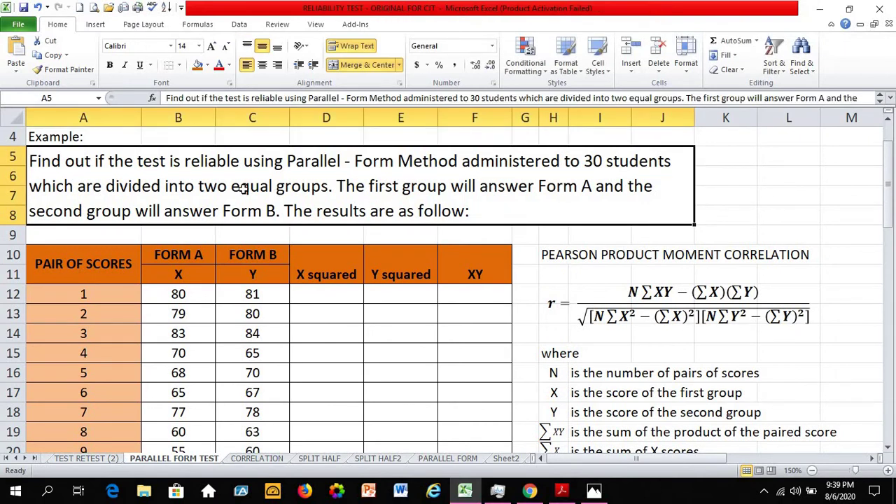
scroll(240, 189, up, 1)
click(169, 199)
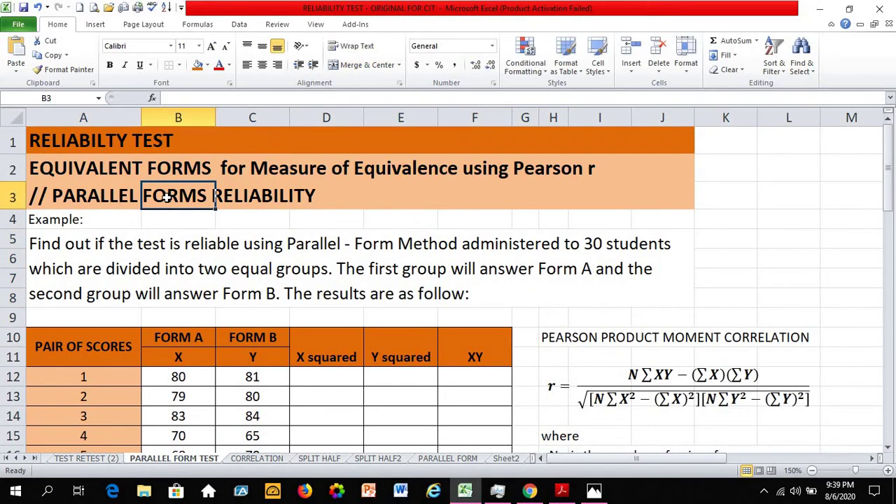
scroll(166, 198, down, 1)
scroll(283, 224, down, 2)
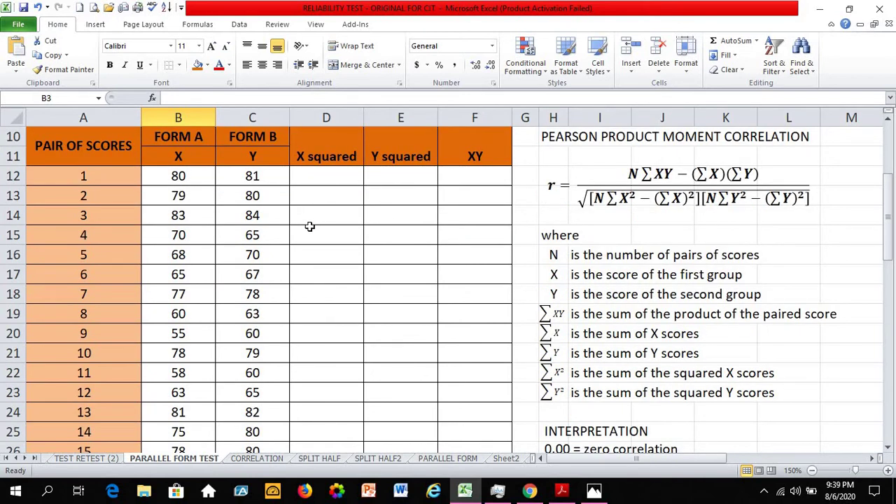
scroll(320, 232, down, 1)
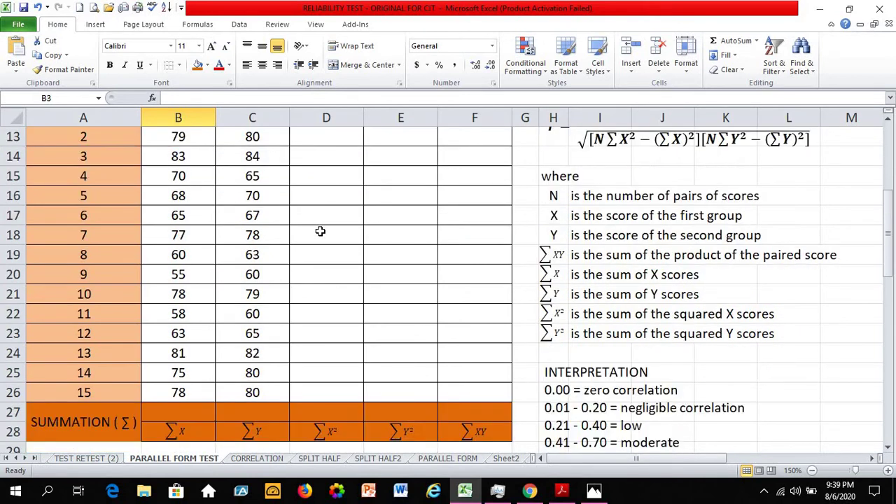
scroll(320, 232, up, 1)
Enter the formula =B12*B12 in D12 to square the first Form A score
click(324, 178)
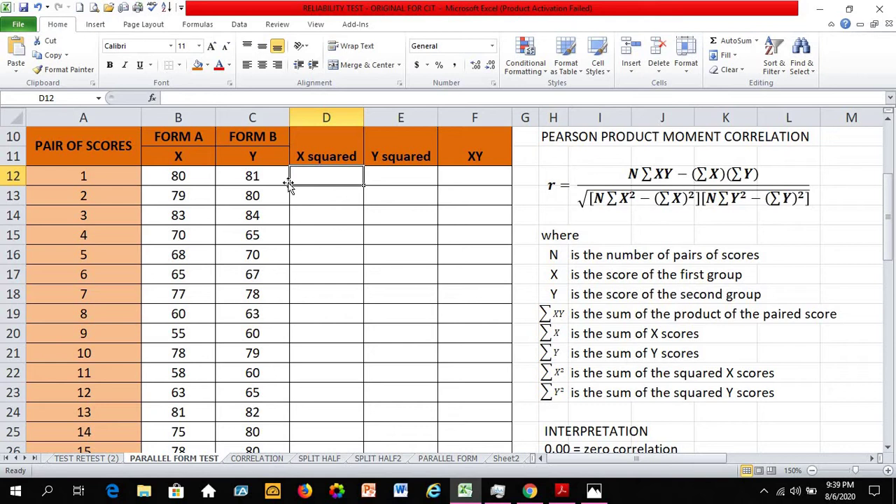
click(177, 181)
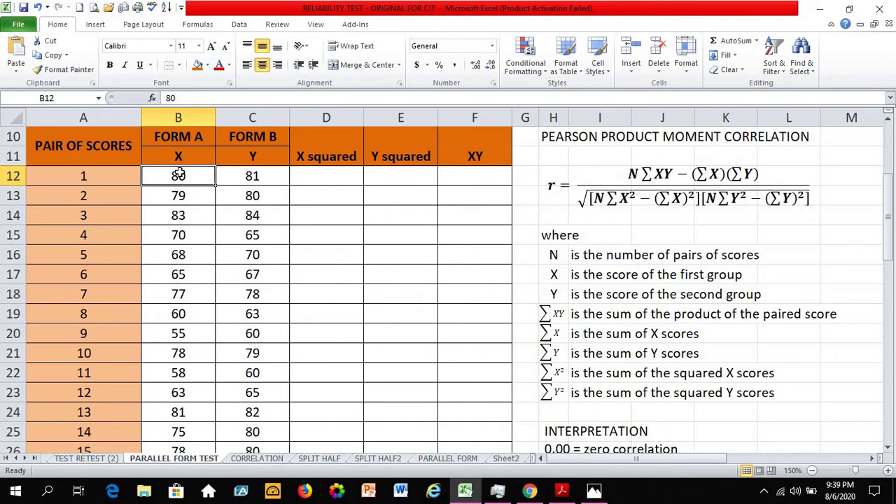
click(310, 178)
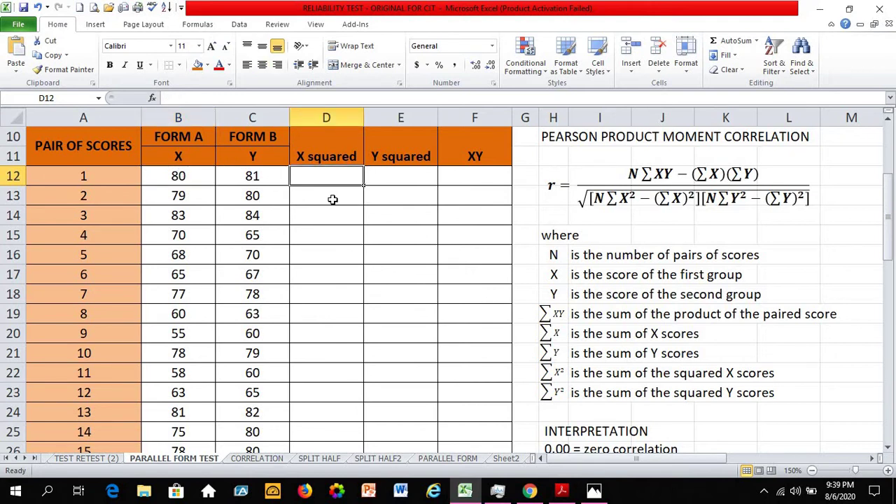
text(=)
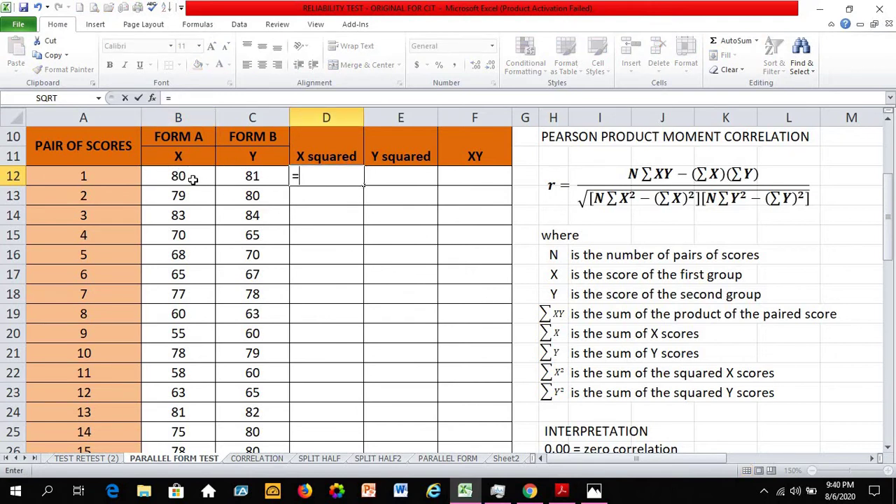
click(172, 176)
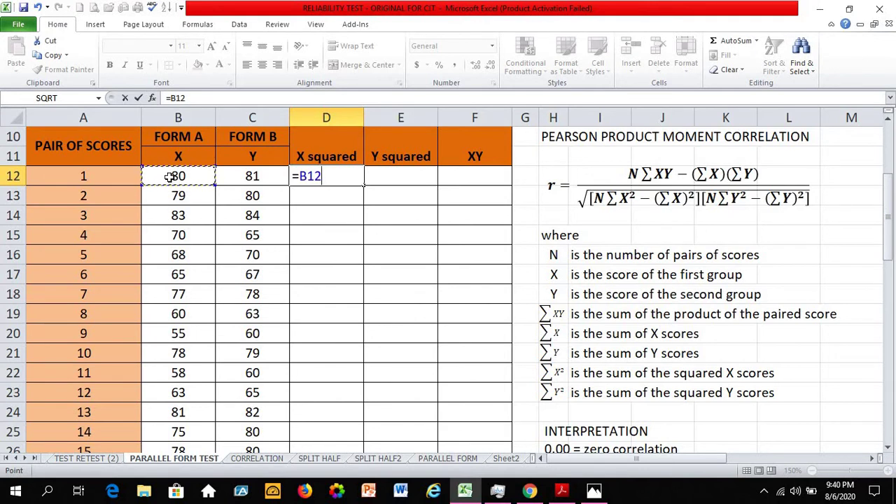
text(*)
click(180, 175)
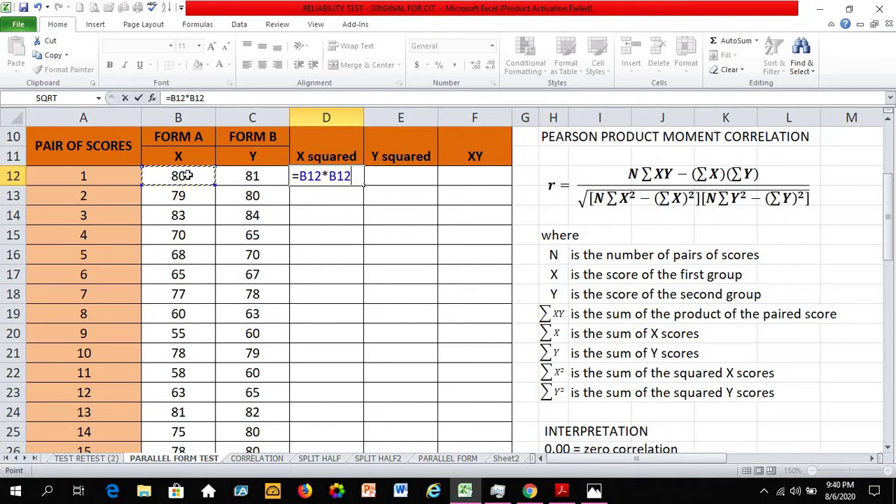
key(Return)
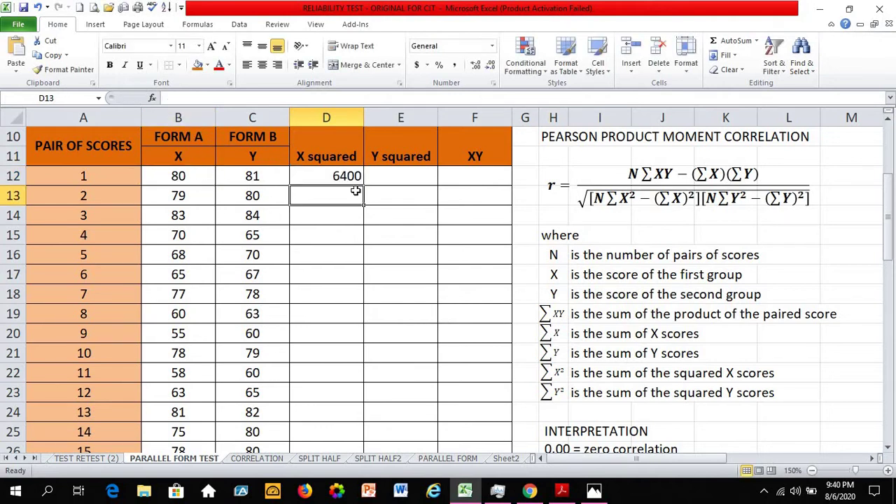
Centre the value in D12, fill its formula down through D26, and check the copied formulas against the X scores
click(339, 175)
click(262, 64)
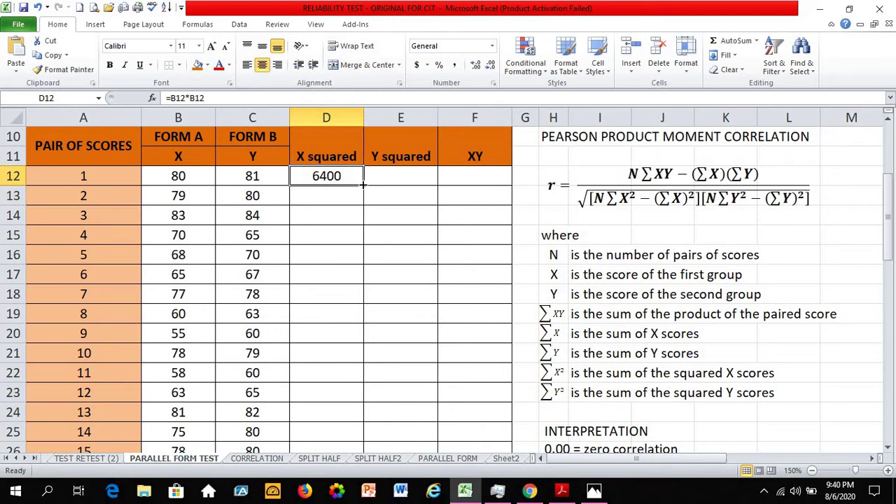
drag(363, 184, 364, 377)
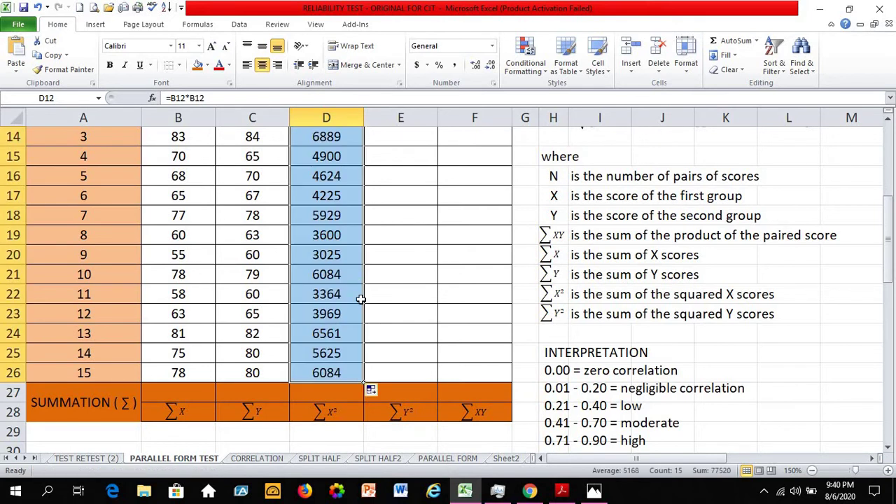
scroll(352, 280, up, 2)
click(326, 254)
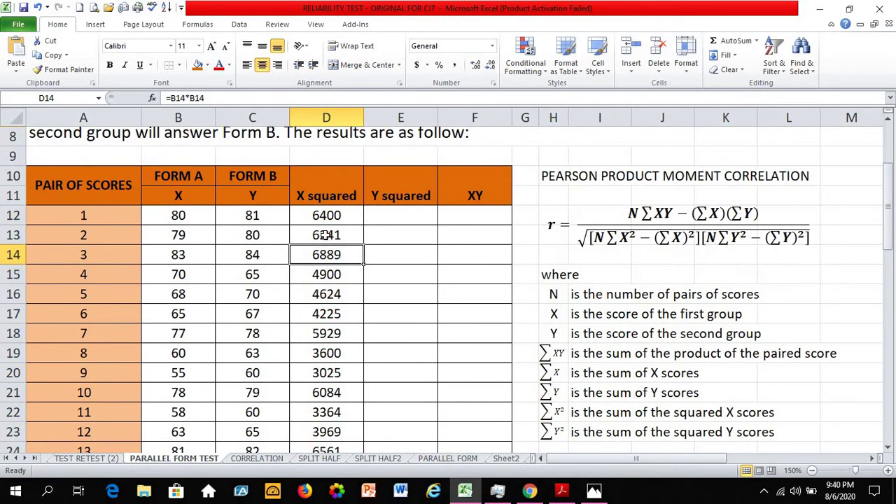
click(326, 234)
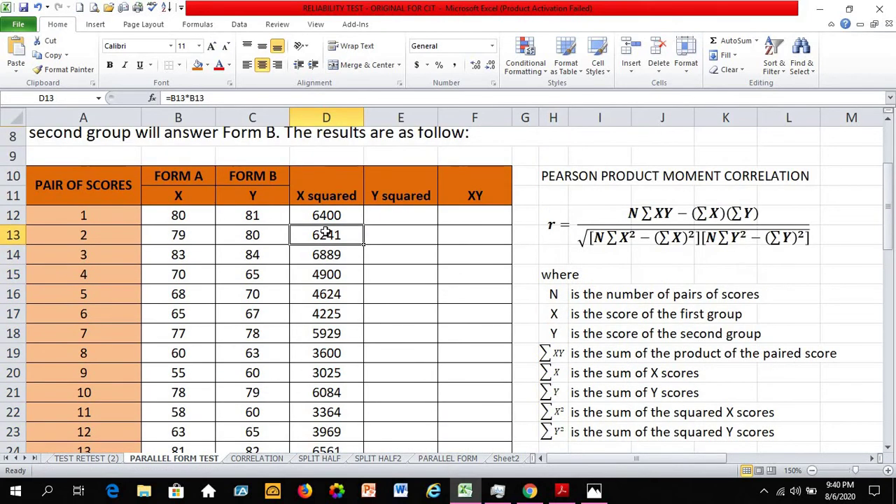
click(180, 235)
click(329, 236)
Enter the formula =C12*C12 in E12 to square the first Form B score
click(402, 215)
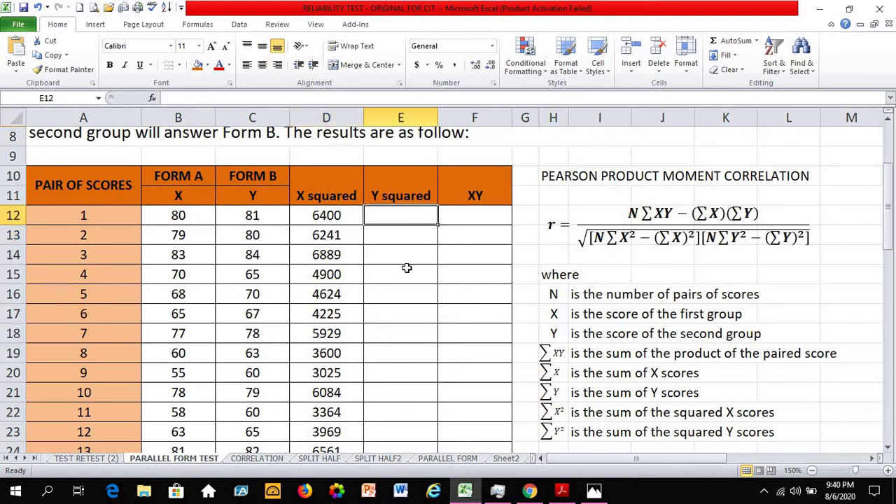
text(=)
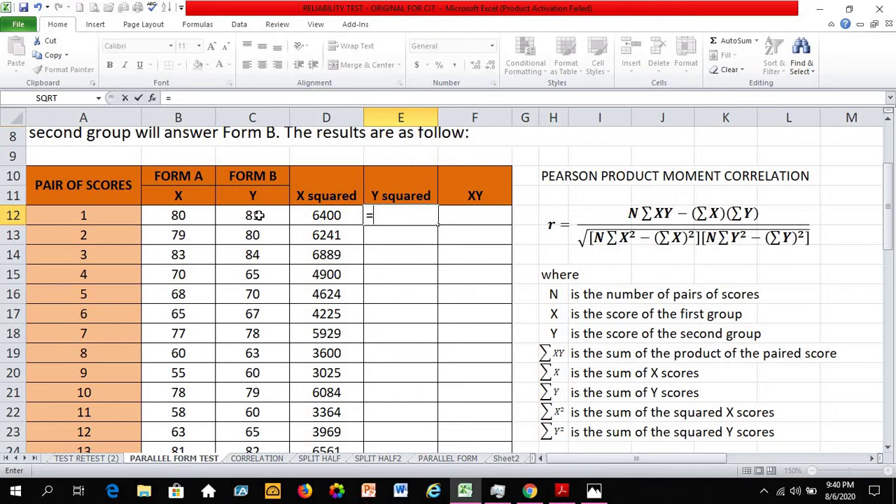
click(258, 214)
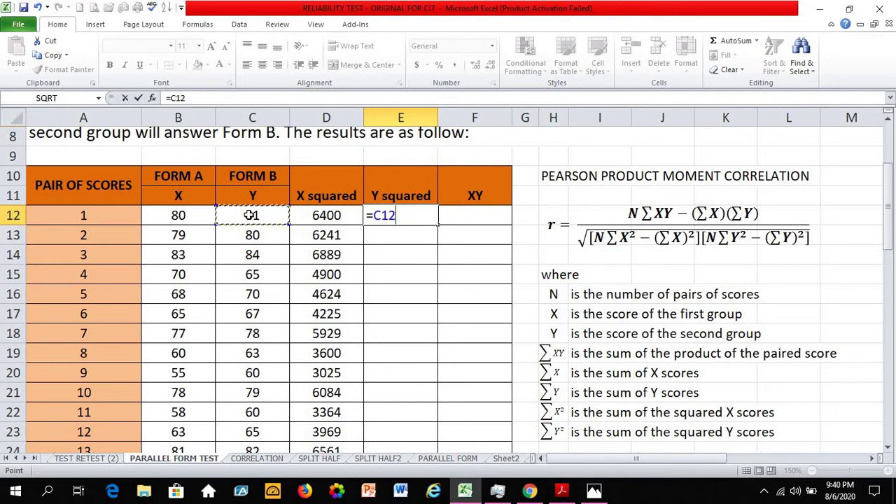
text(*)
click(253, 215)
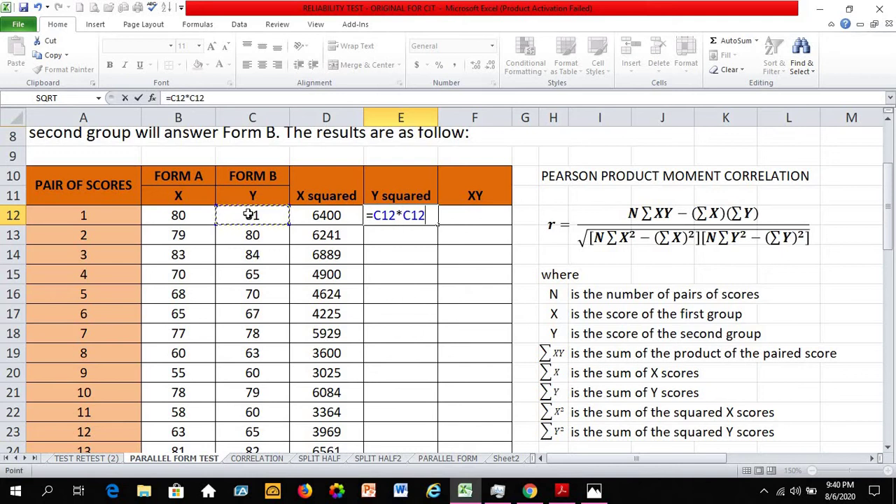
key(Return)
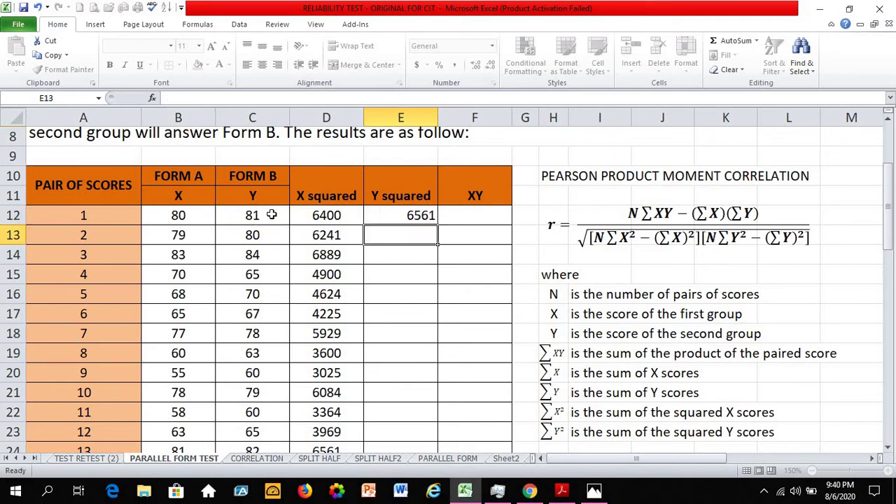
Centre the value in E12, fill its formula down through E26, and check a copied formula in the Y squared column
click(406, 214)
click(262, 64)
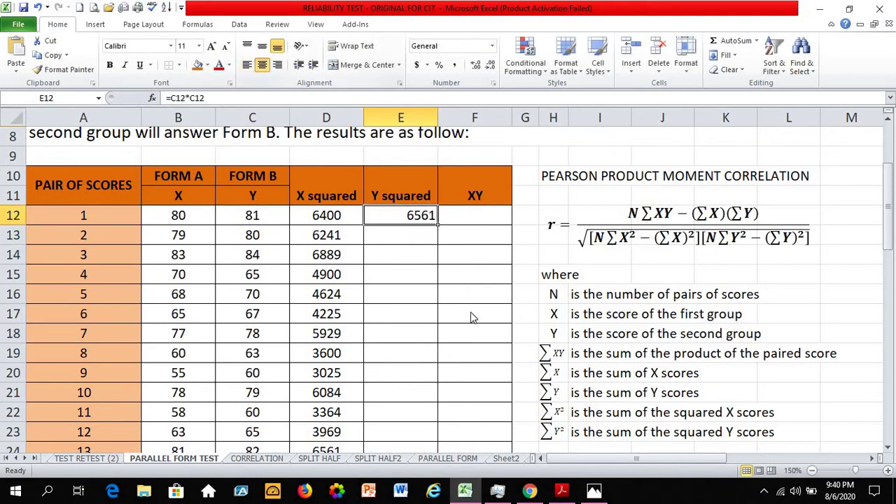
key(Return)
click(425, 217)
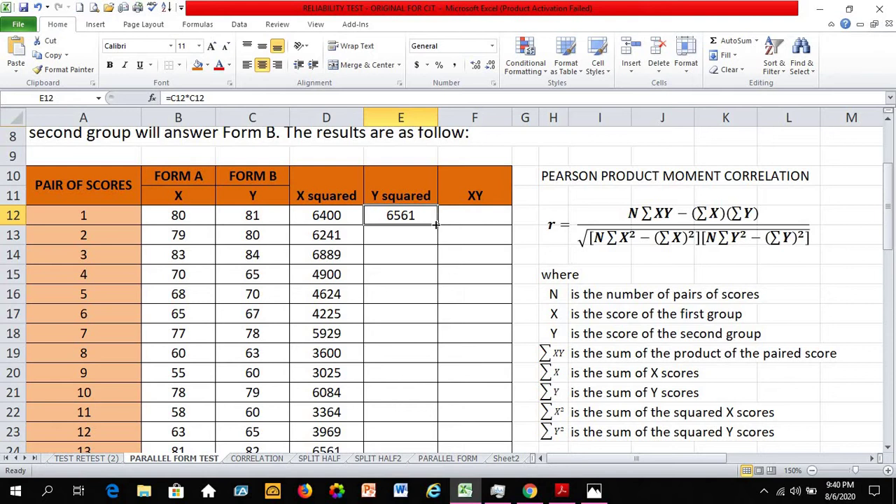
drag(436, 224, 441, 371)
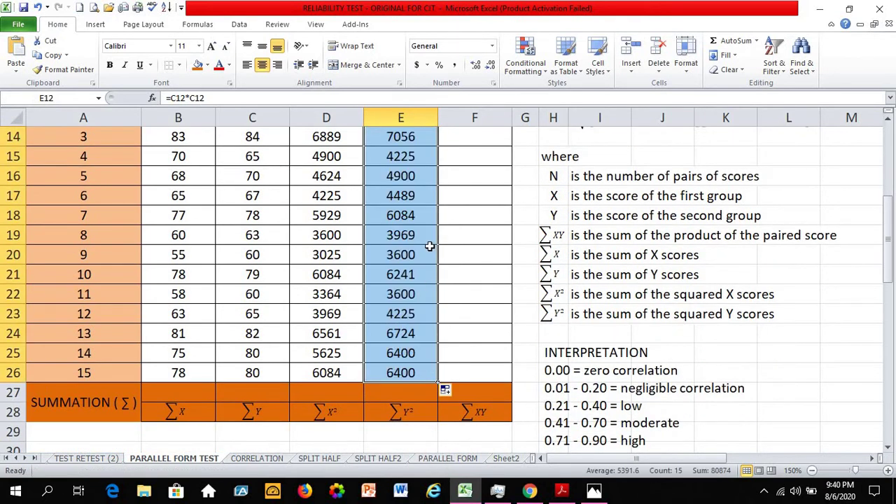
scroll(416, 246, up, 3)
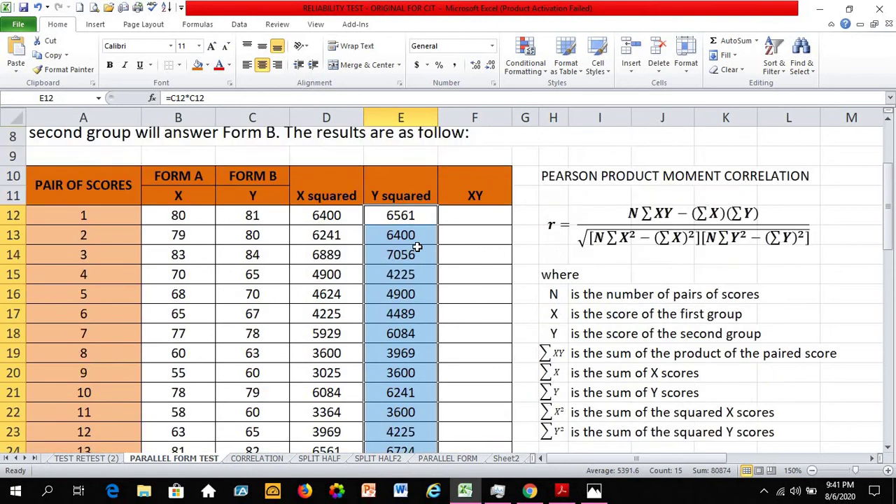
click(416, 308)
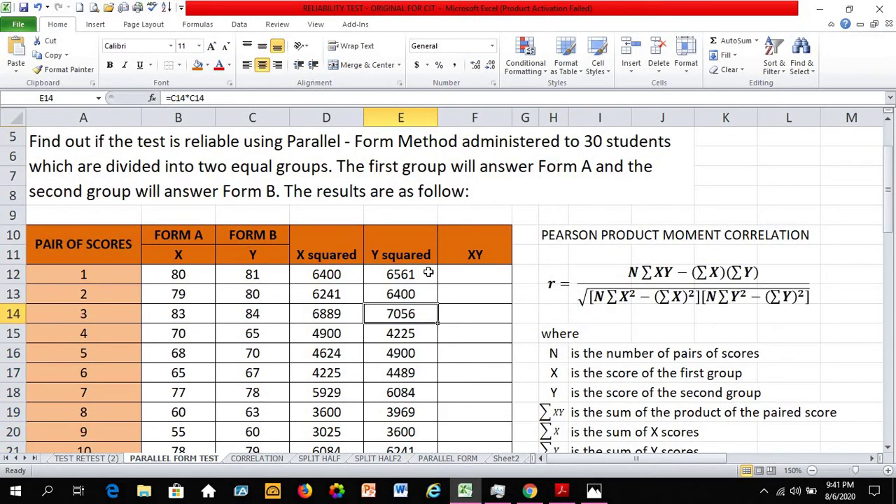
Enter the formula =B12*C12 in F12 to multiply the first pair of Form A and Form B scores
click(477, 278)
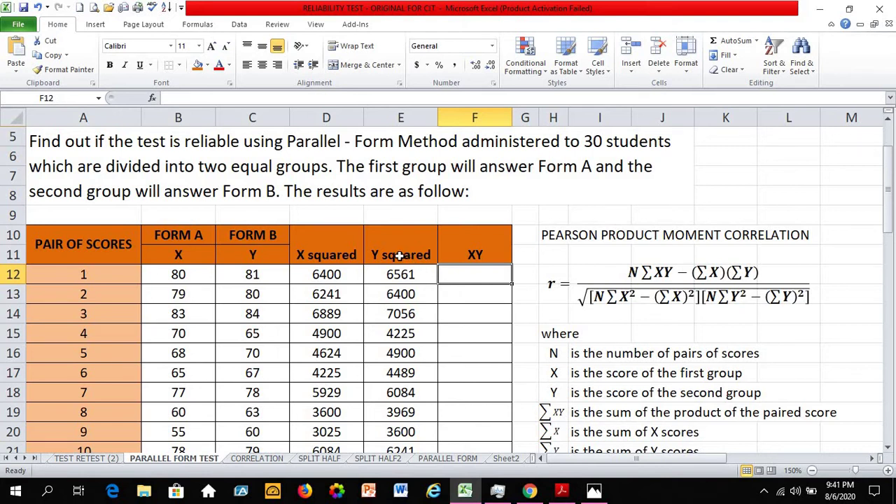
text(=)
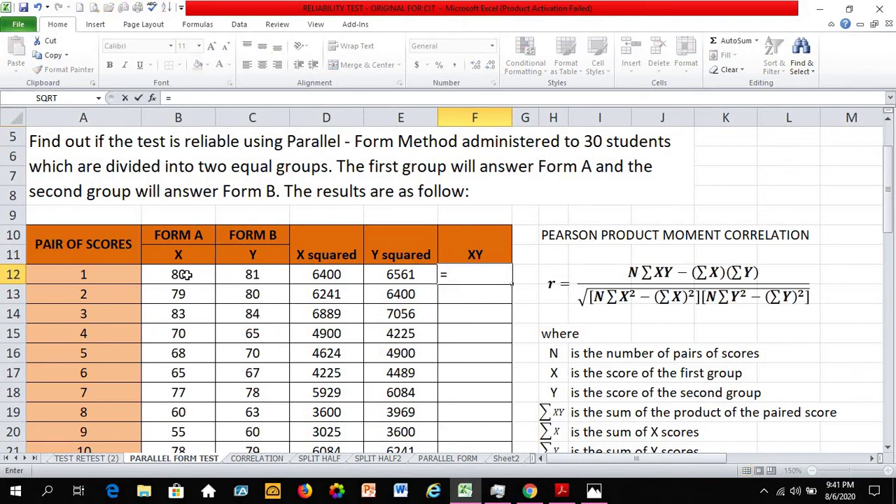
click(184, 275)
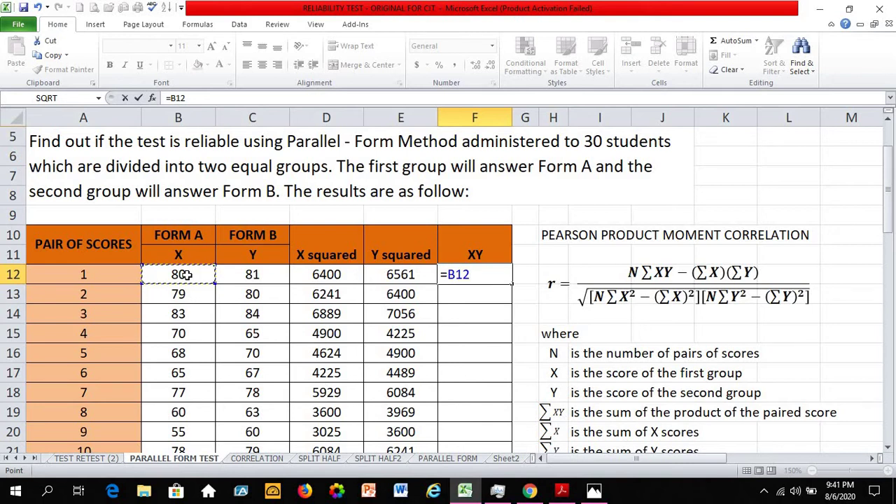
text(*)
click(250, 275)
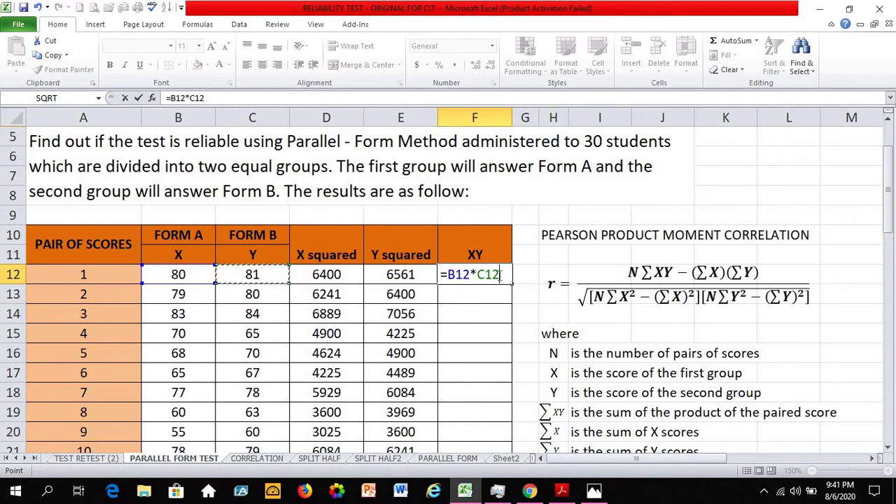
key(Return)
Centre the value in F12 and fill its formula down the XY column through F26
click(480, 282)
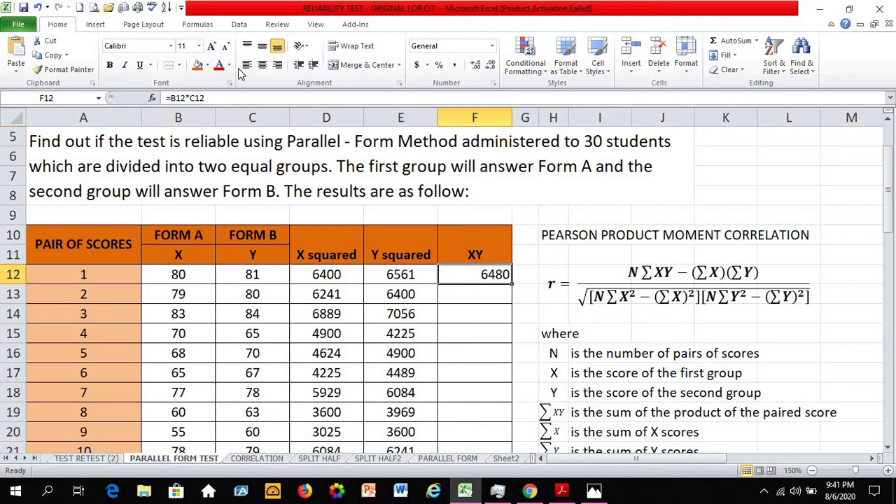
click(261, 64)
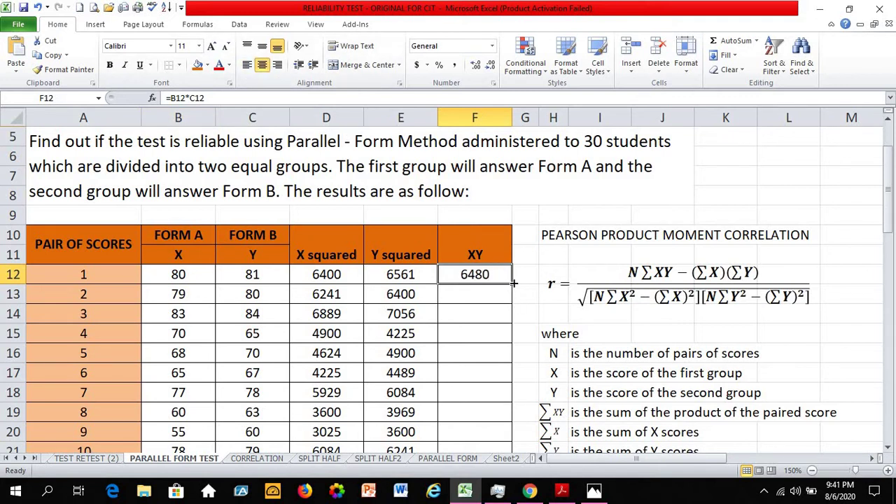
drag(513, 283, 518, 373)
scroll(458, 280, up, 2)
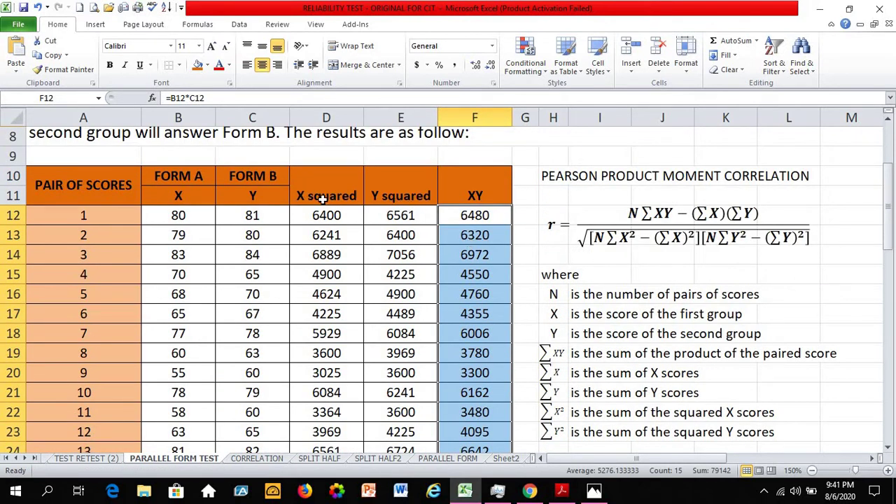
click(465, 213)
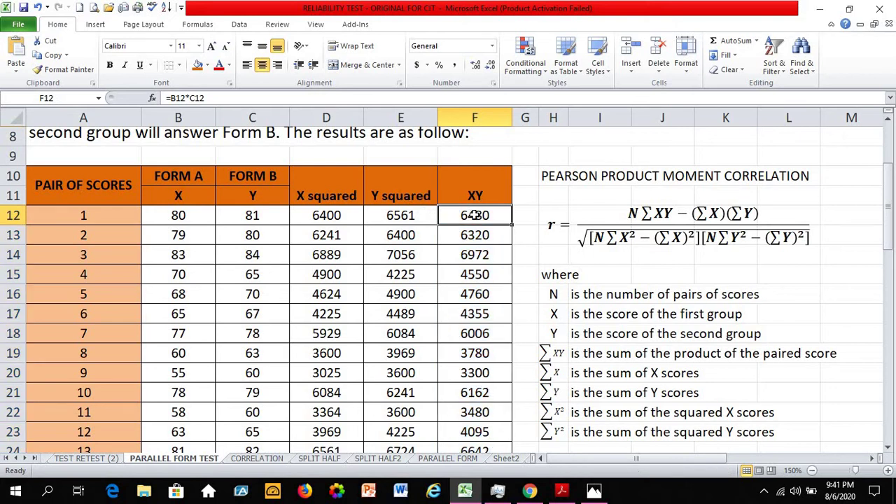
Total the Form A scores in B27 with the SUM function over the range B12:B26
scroll(365, 244, down, 2)
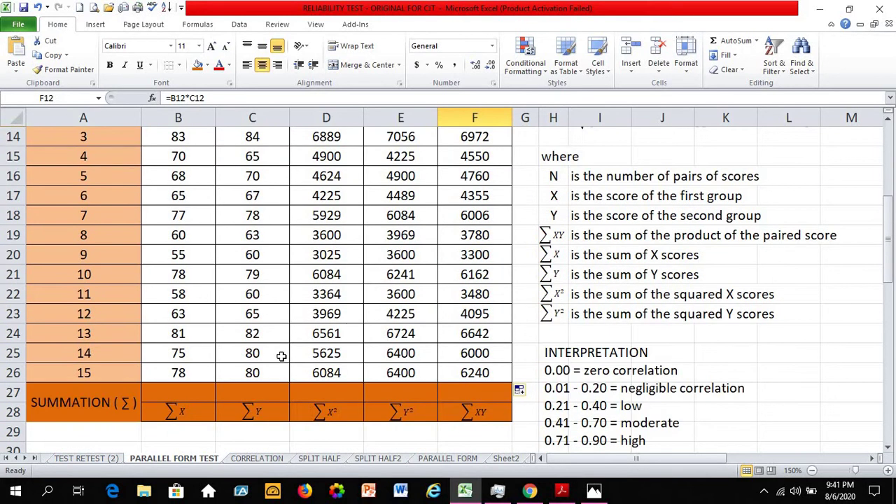
click(187, 394)
scroll(187, 394, up, 1)
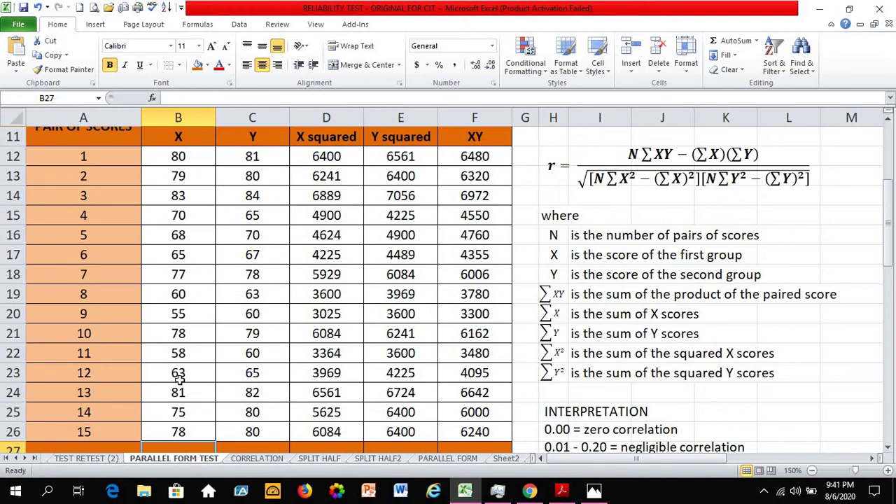
scroll(180, 378, down, 1)
text(=)
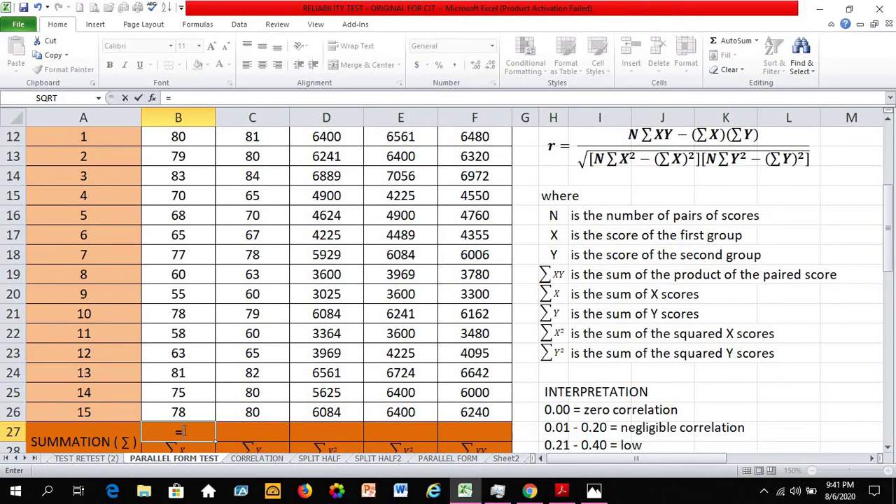
click(100, 99)
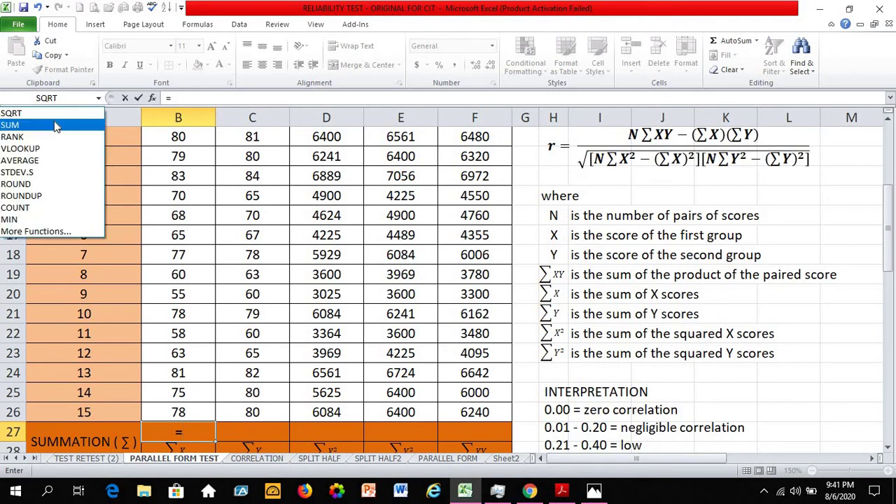
click(32, 123)
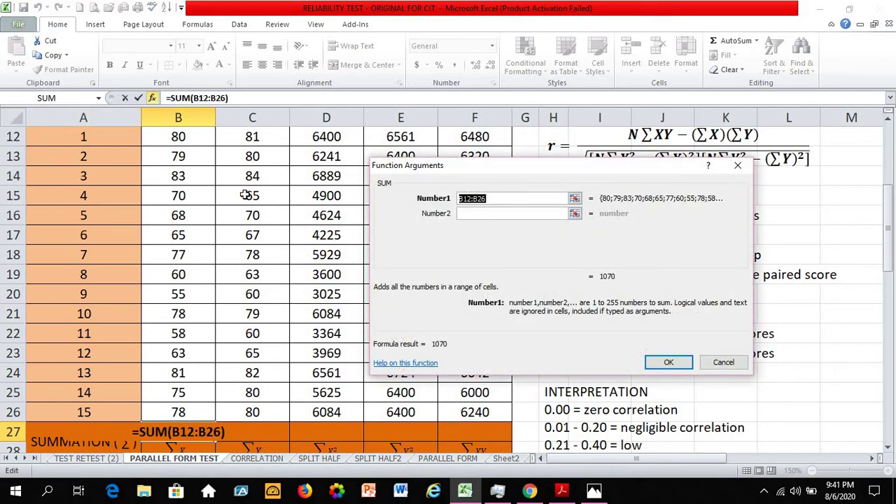
click(180, 137)
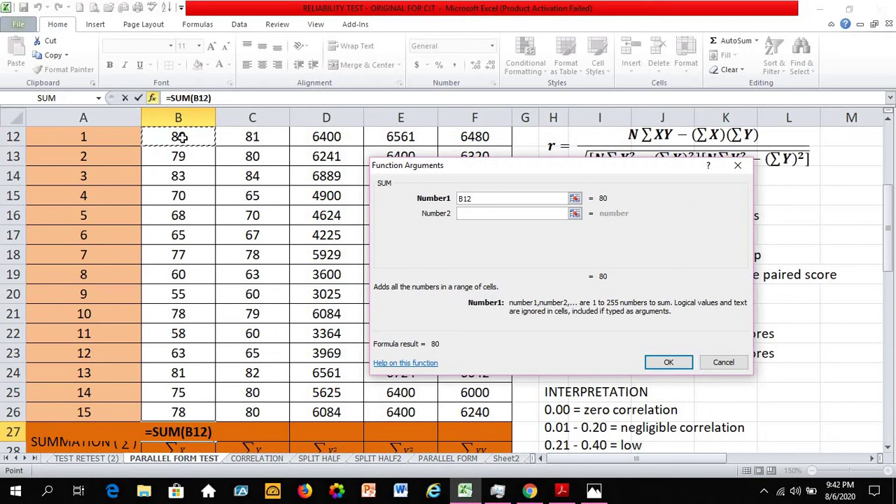
drag(180, 137, 179, 414)
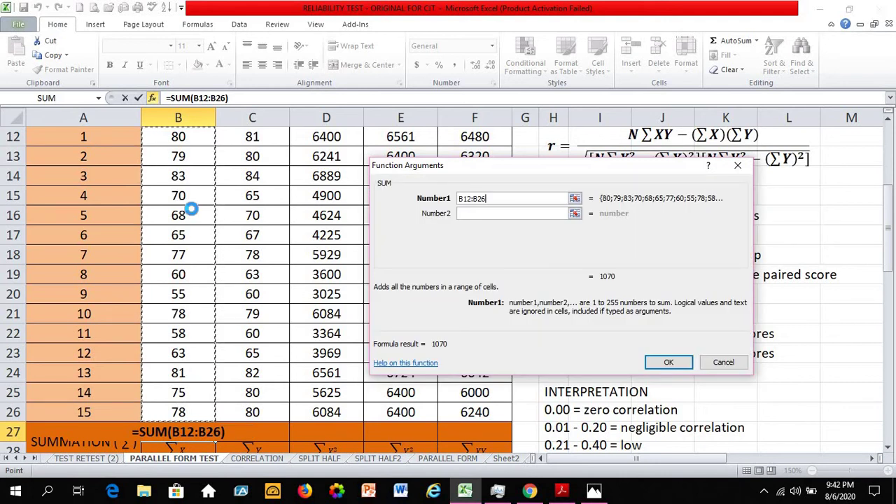
key(Return)
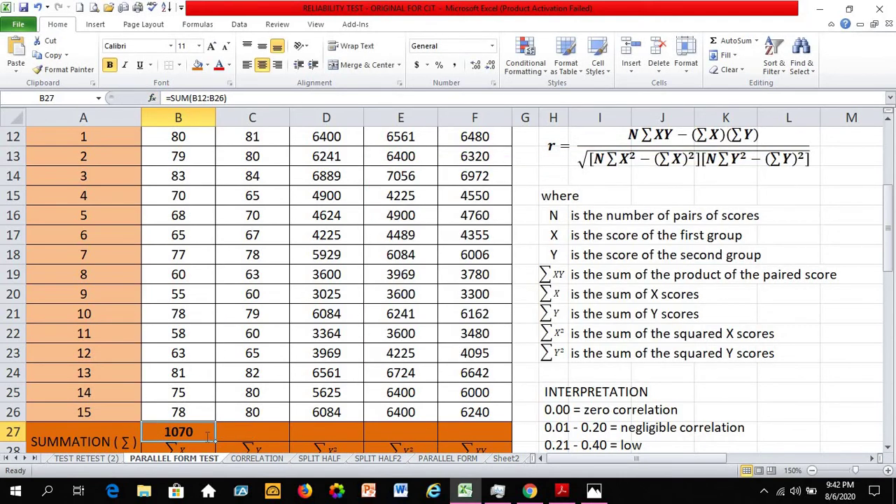
Review the Y, X squared, Y squared and XY columns that still need totals
click(201, 373)
scroll(269, 169, up, 1)
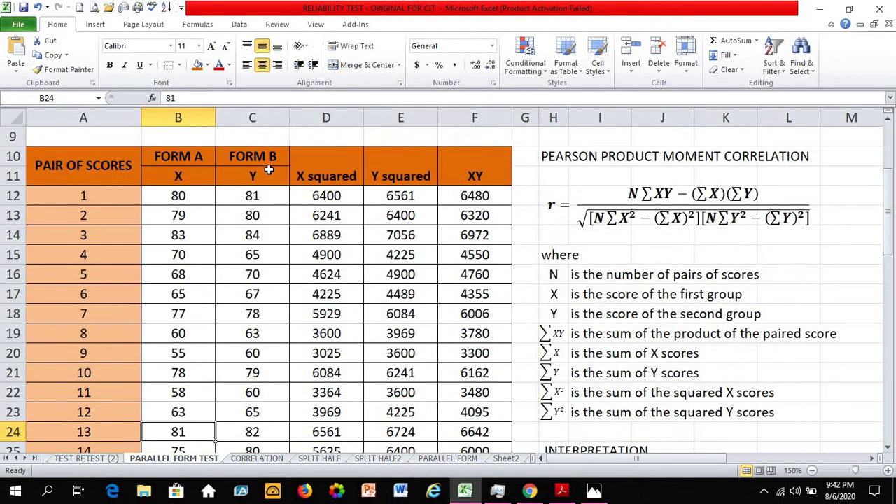
click(261, 192)
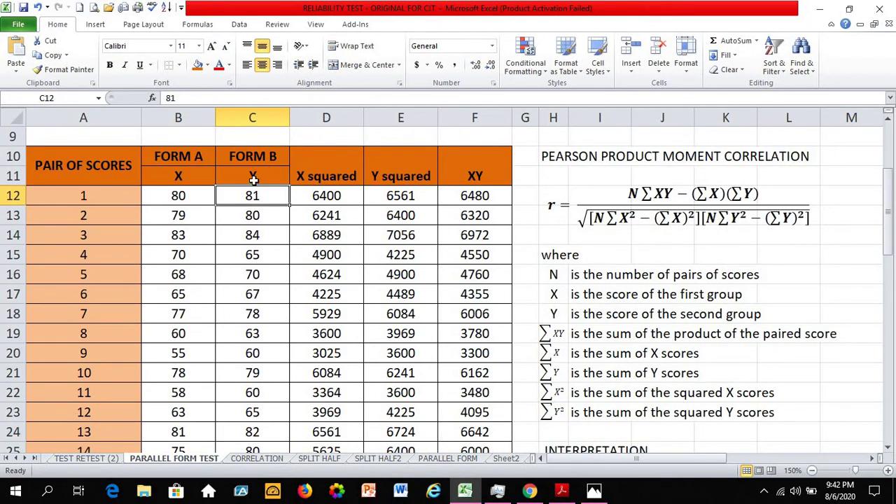
click(253, 179)
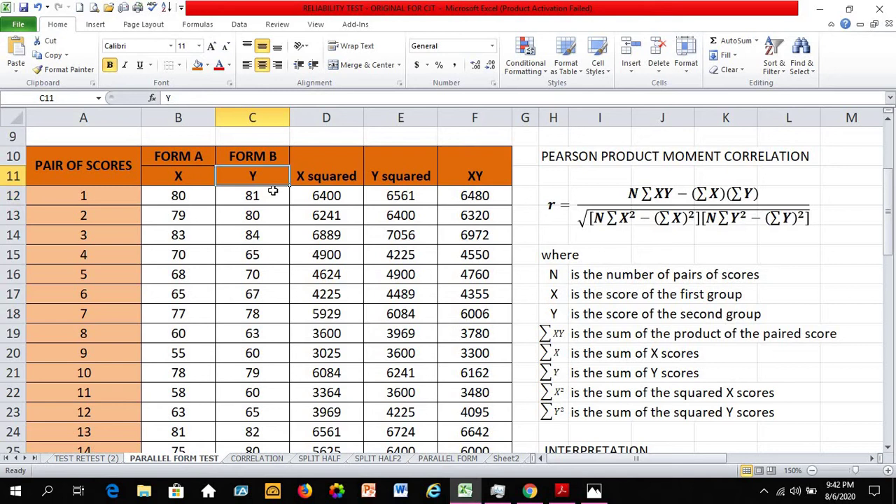
click(327, 190)
click(354, 176)
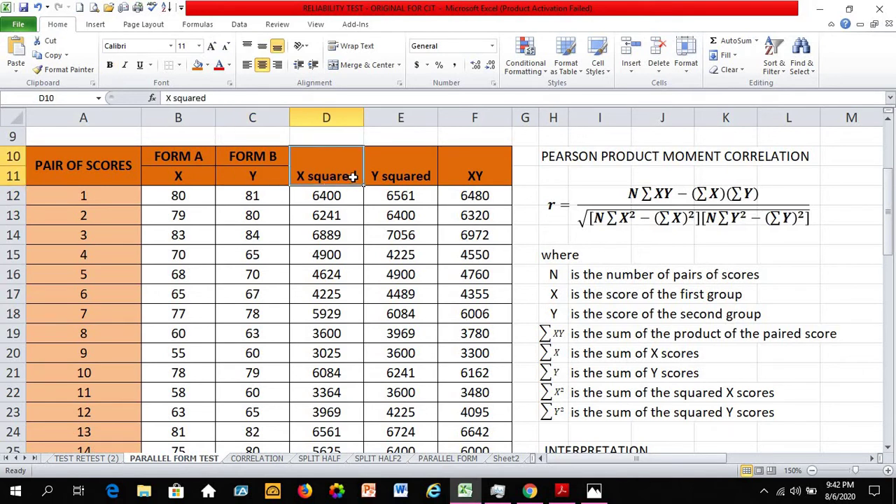
click(410, 176)
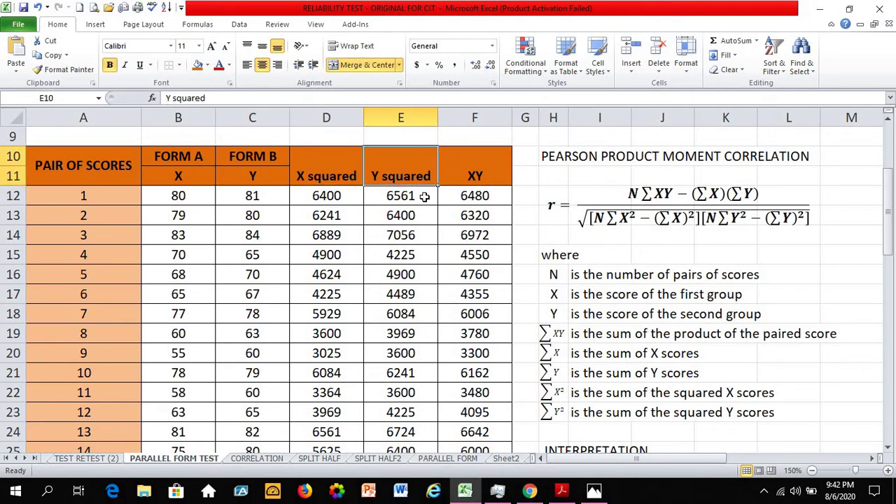
click(469, 173)
scroll(270, 352, down, 1)
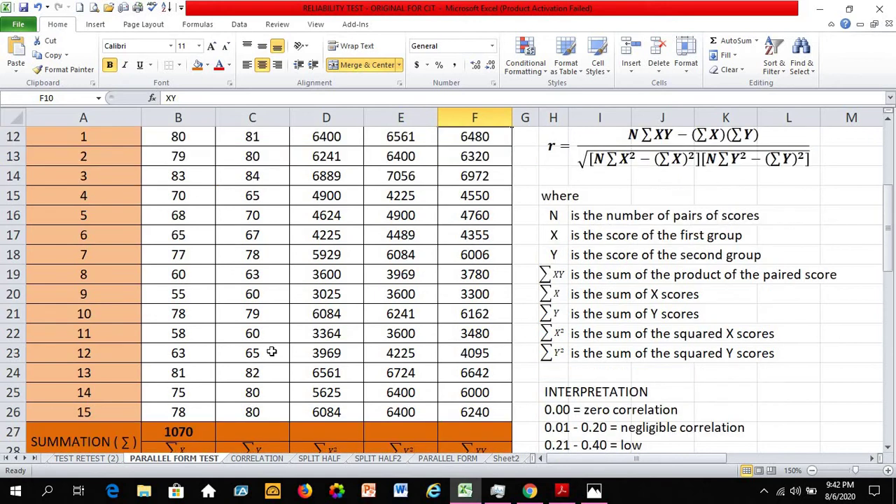
Move the ΣX label out of B28 into the empty rows below the table to clear the corner of B27
click(199, 429)
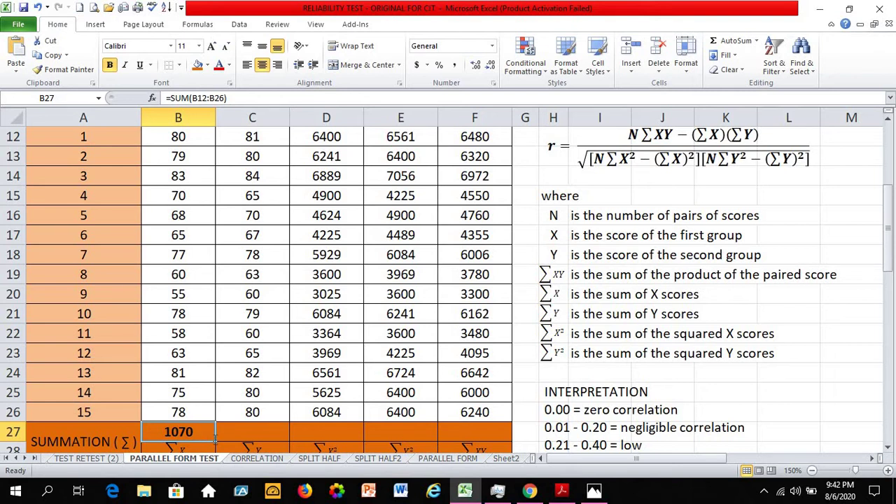
scroll(204, 406, down, 2)
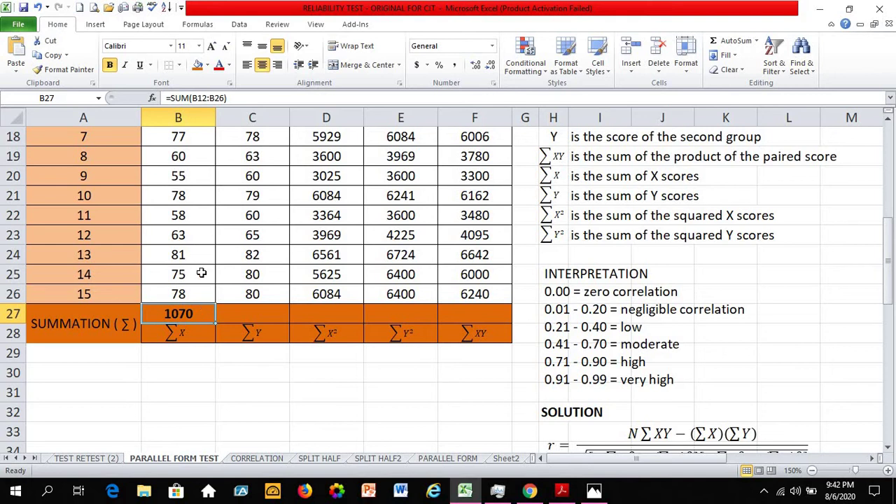
click(180, 336)
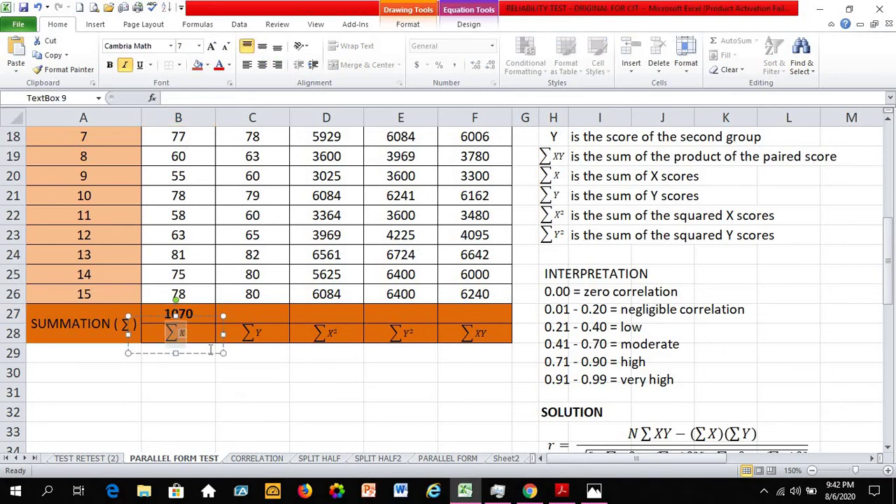
click(221, 353)
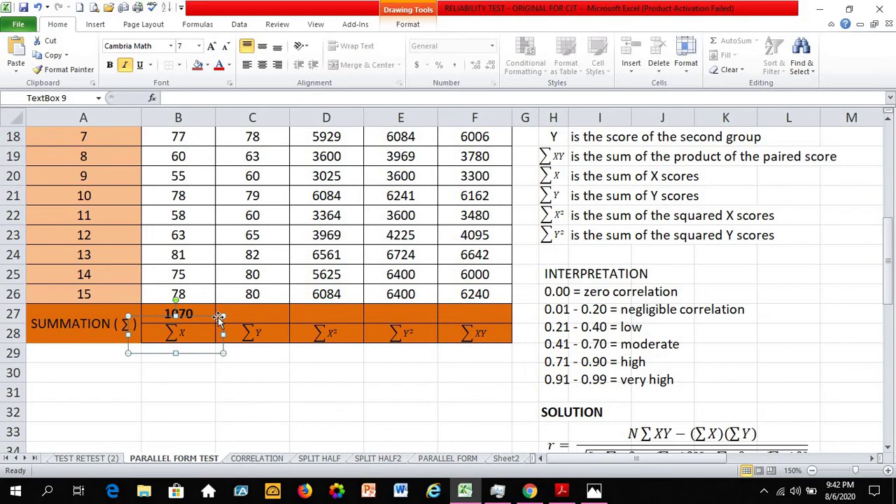
drag(218, 353, 213, 392)
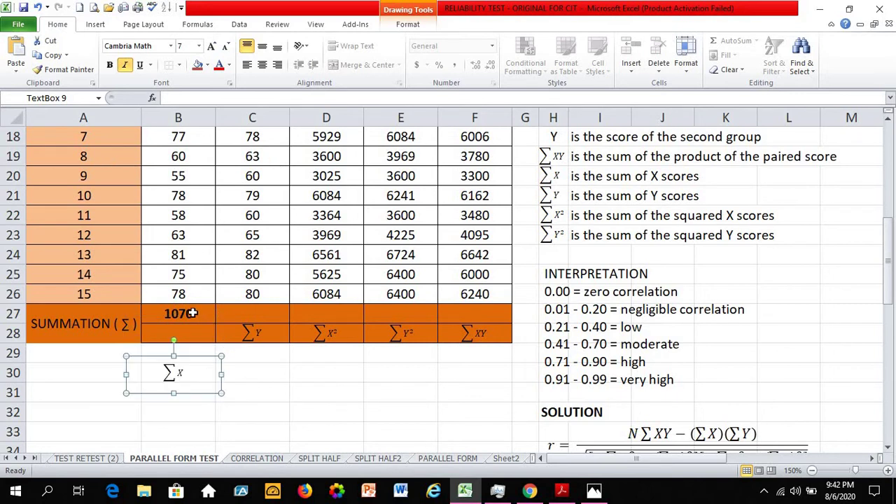
click(209, 317)
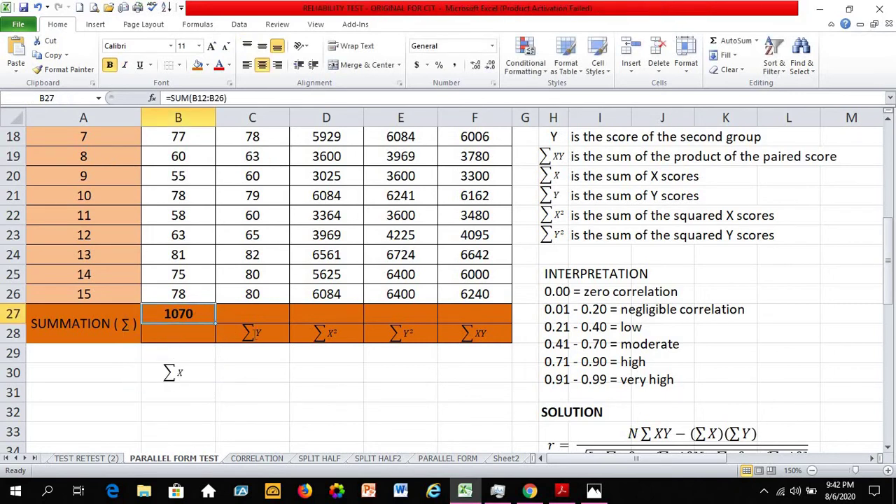
Move the ΣY label below the table and fill the SUM formula in B27 across the summation row through F27
click(277, 336)
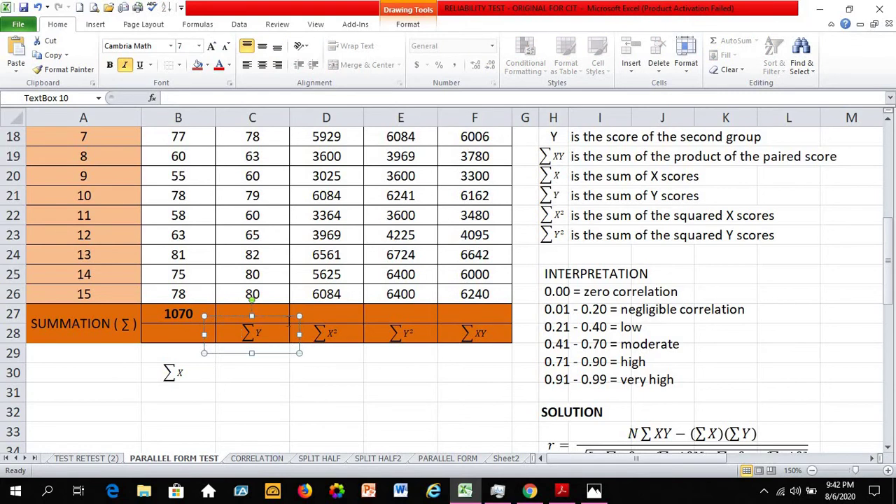
drag(289, 320, 288, 355)
click(204, 314)
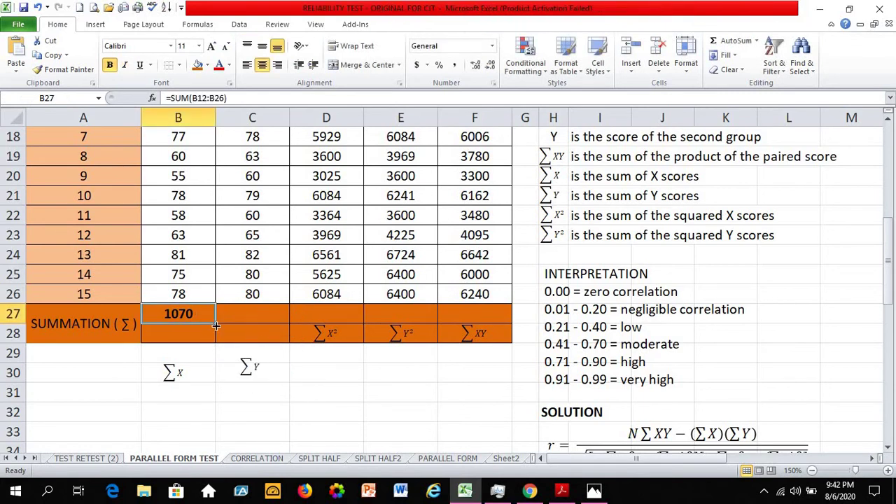
drag(217, 324, 501, 326)
Move the ΣX label back up into B28, under the total of the X scores
click(183, 374)
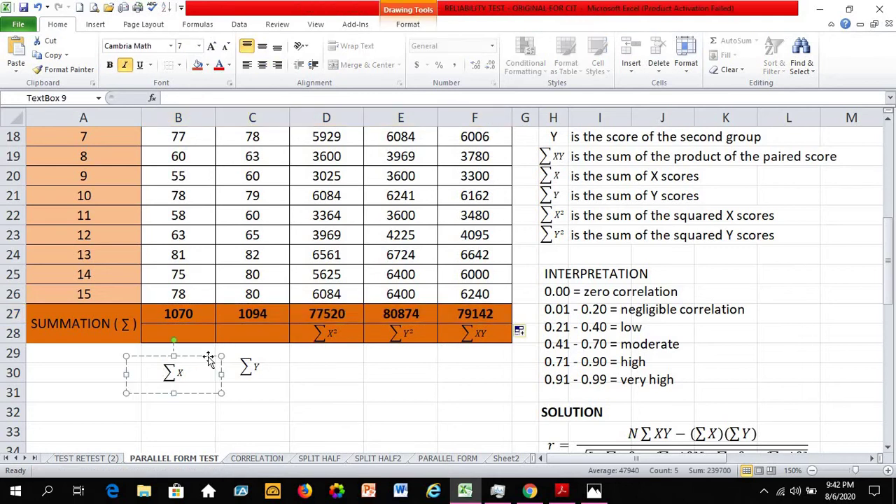
click(210, 359)
drag(210, 360, 210, 330)
key(Up)
key(Up)
key(Up)
key(Up)
key(Up)
key(Up)
key(Up)
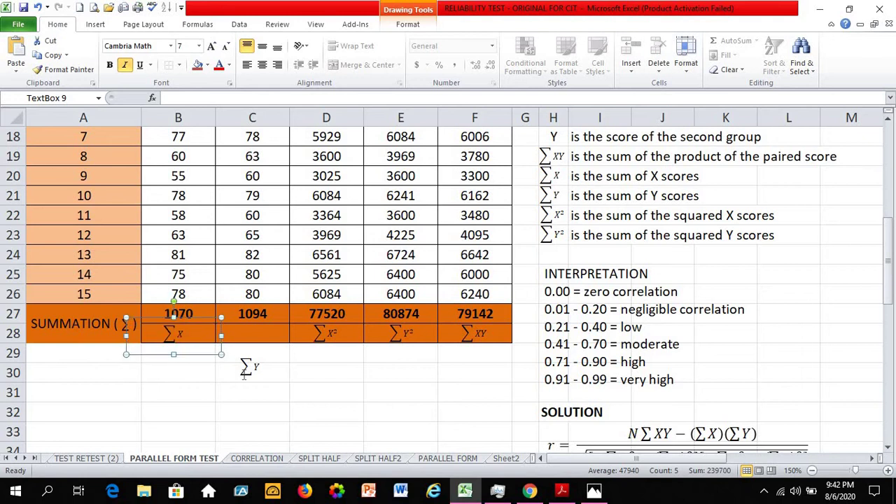
Move the ΣY label back up into C28, level with the other summation labels
click(259, 371)
click(302, 390)
key(Up)
key(Up)
key(Up)
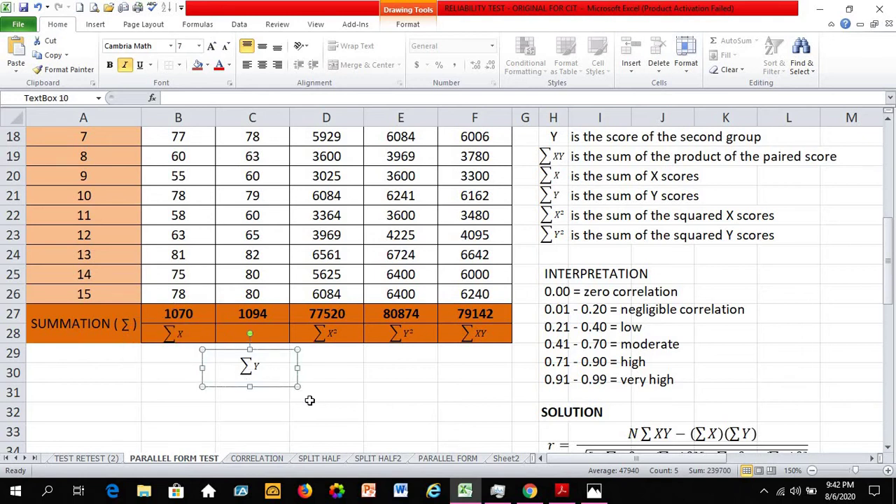
key(Up)
key(Up)
key(Up)
key(Up)
key(Up)
key(Up)
key(Up)
key(Up)
key(Up)
key(Up)
key(Up)
key(Up)
key(Up)
key(Up)
key(Up)
key(Up)
key(Up)
key(Up)
key(Up)
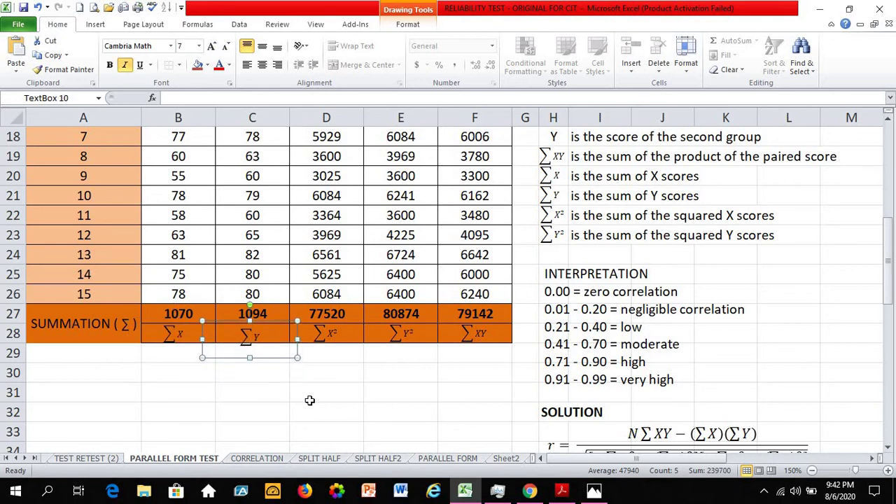
key(Up)
key(Up)
key(Up)
click(329, 396)
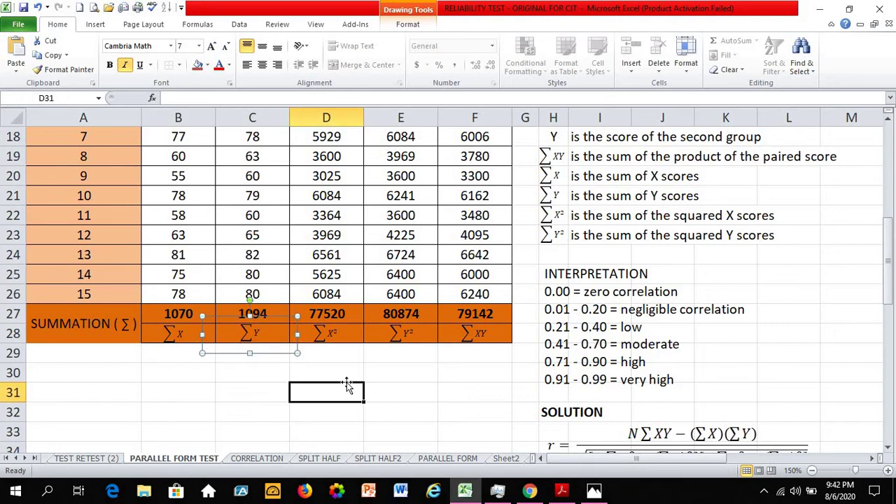
Substitute 15 for N, the number of pairs of scores, in the numerator of the blank r formula under SOLUTION
scroll(301, 371, up, 1)
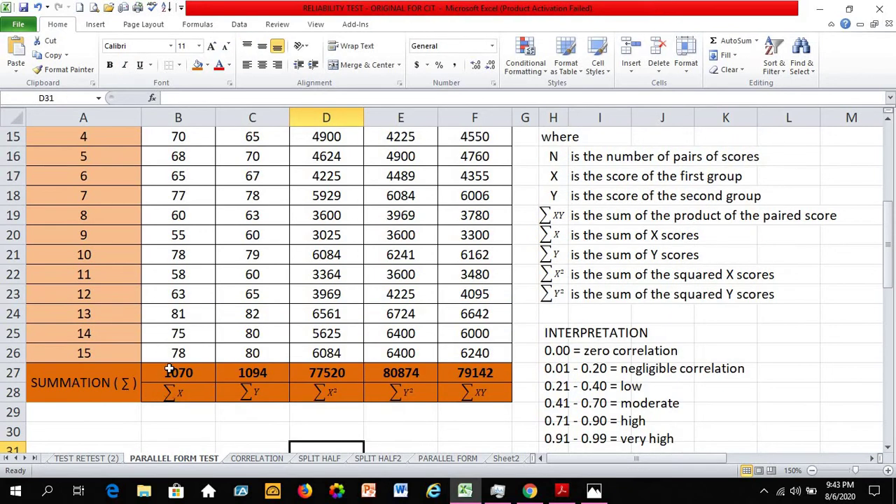
scroll(169, 371, up, 1)
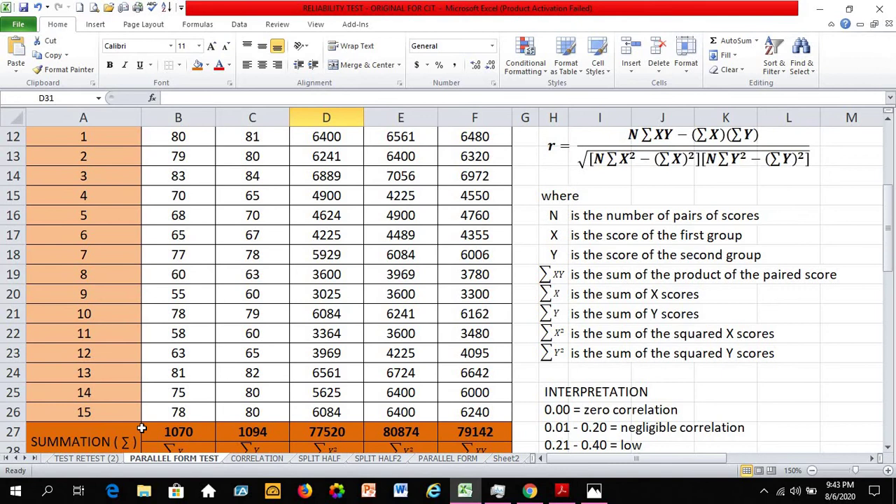
drag(890, 238, 893, 301)
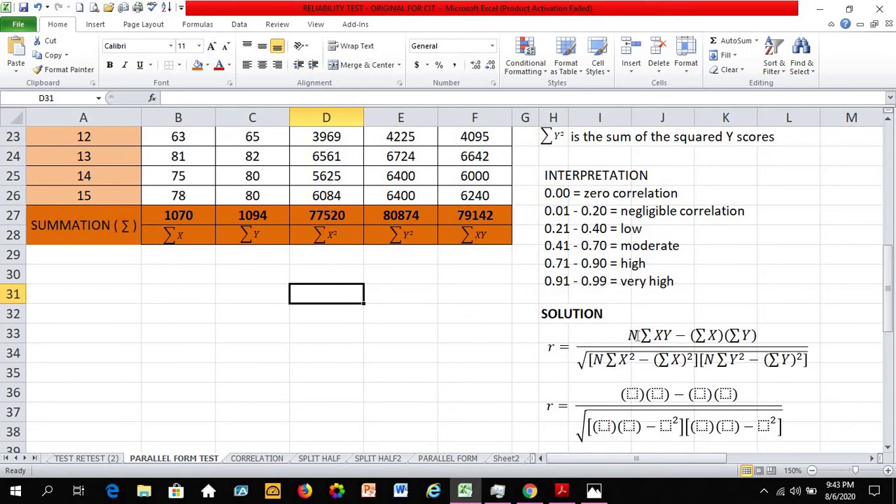
click(631, 393)
key(Tab)
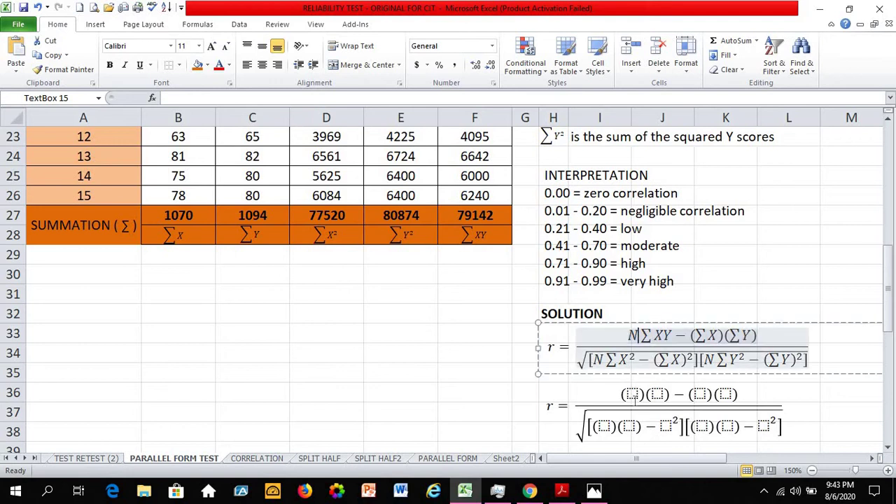
click(632, 394)
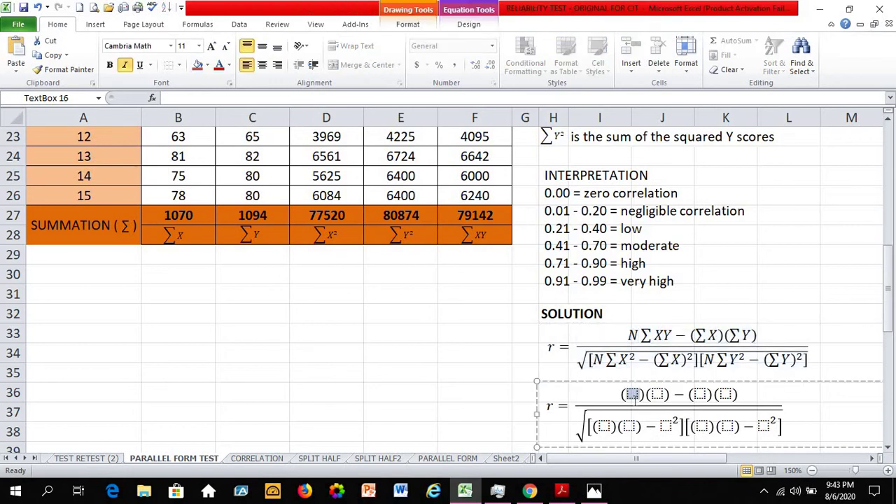
scroll(622, 234, up, 3)
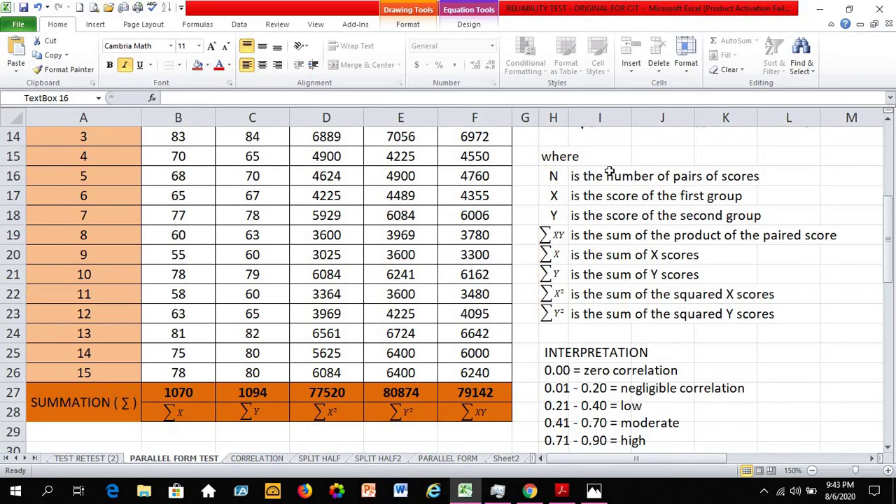
click(553, 176)
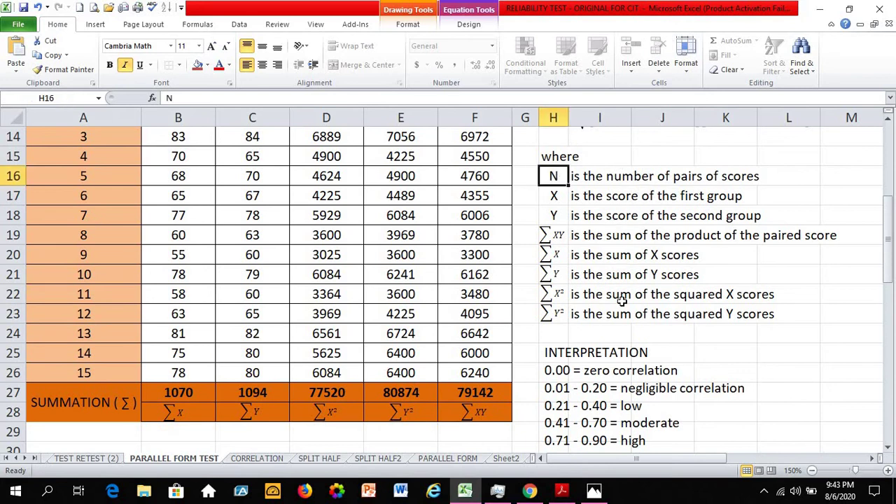
scroll(621, 300, down, 3)
click(633, 396)
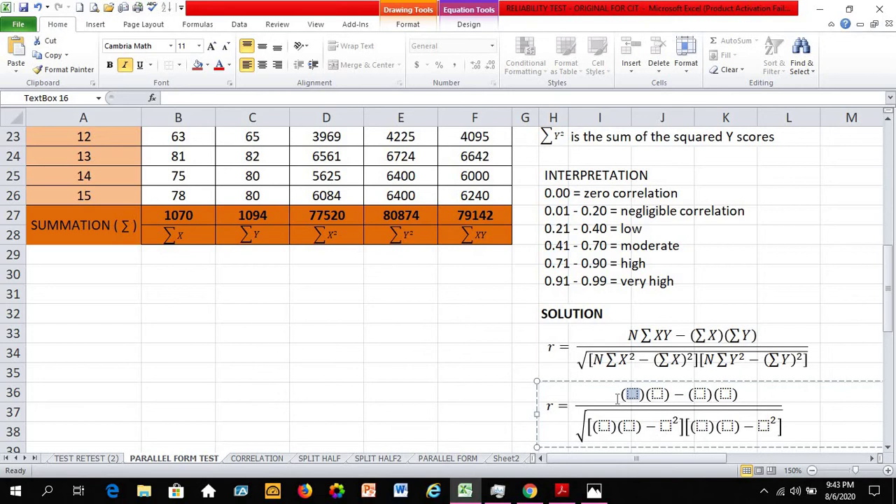
text(15)
Substitute 15 for N in both bracketed terms under the square root of the r formula
click(604, 426)
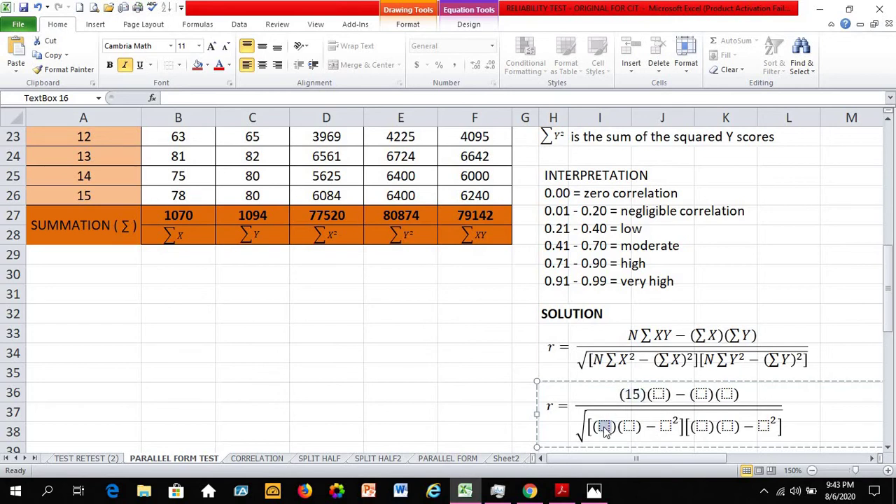
text(15)
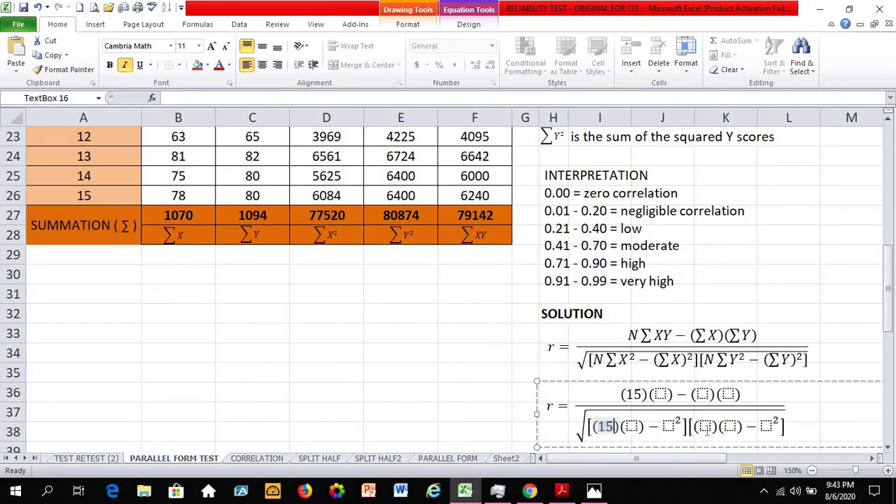
key(Right)
key(Right)
key(Right)
key(Right)
key(Right)
key(Right)
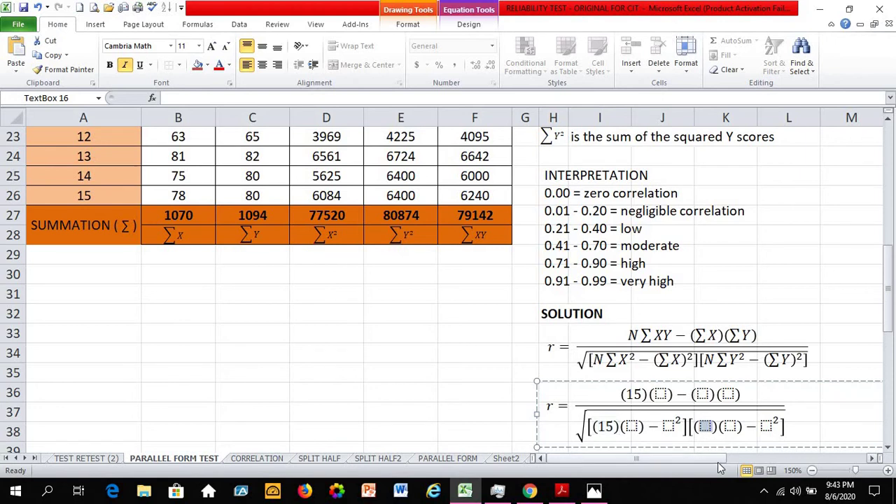
text(15)
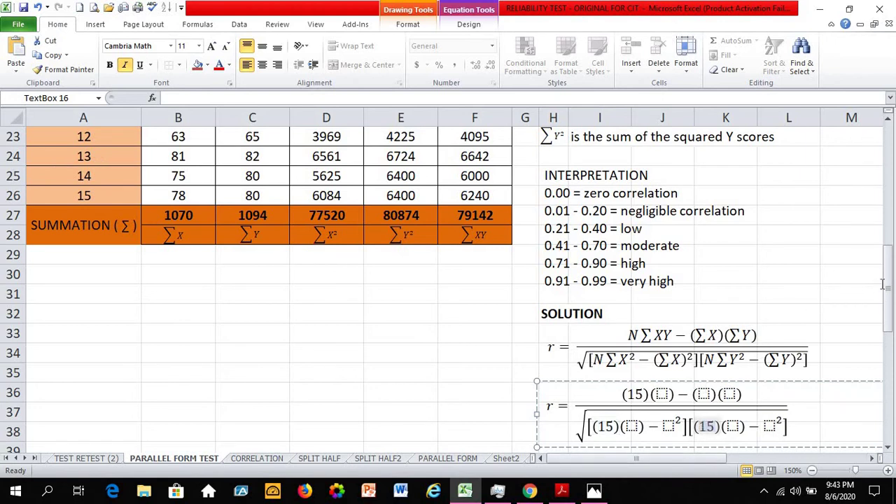
Substitute the ΣXY total, 79142, beside the 15 in the numerator of the r formula
drag(886, 280, 889, 291)
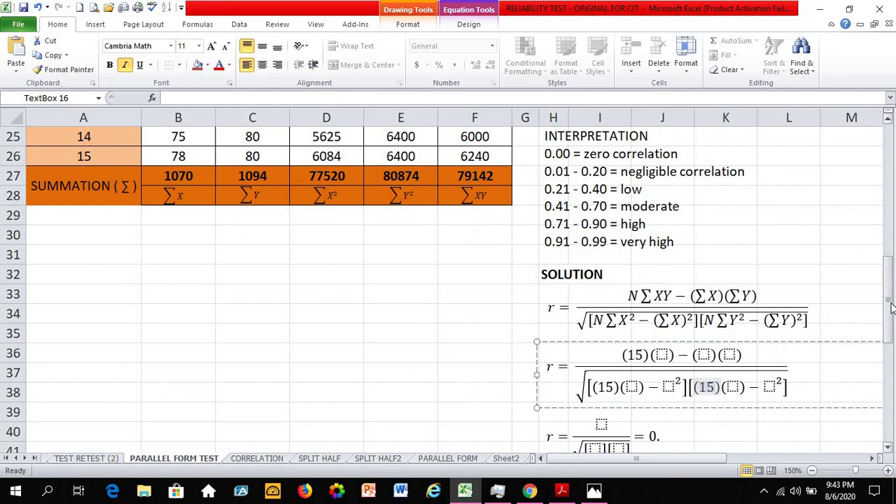
click(494, 389)
click(635, 380)
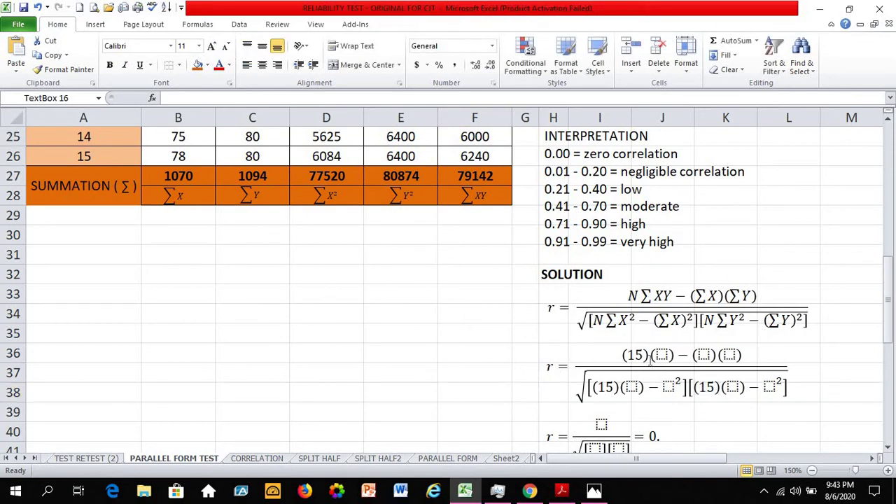
click(650, 358)
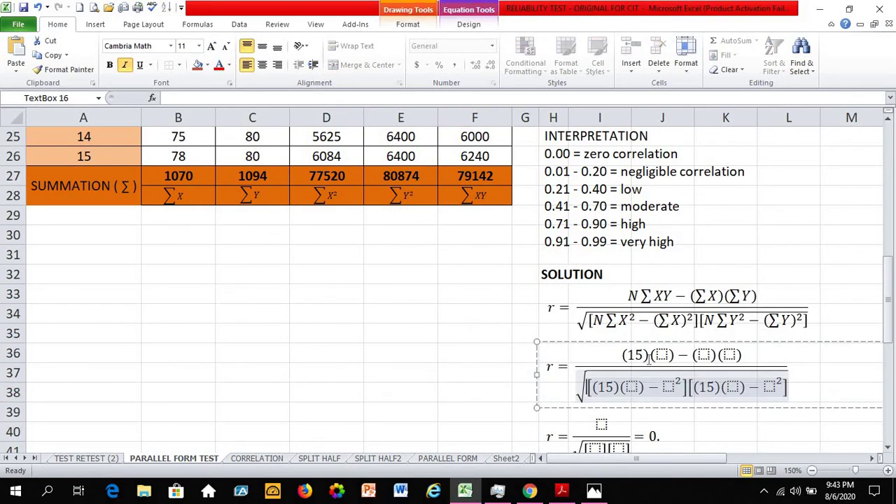
click(507, 360)
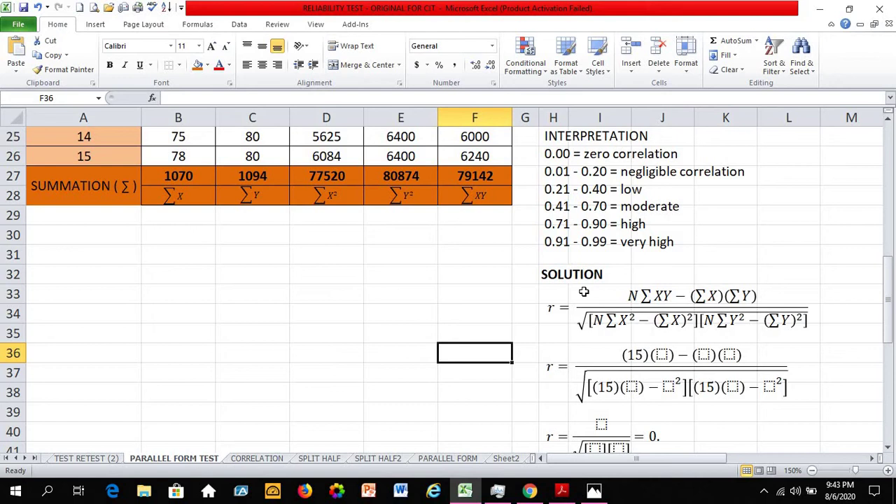
click(676, 380)
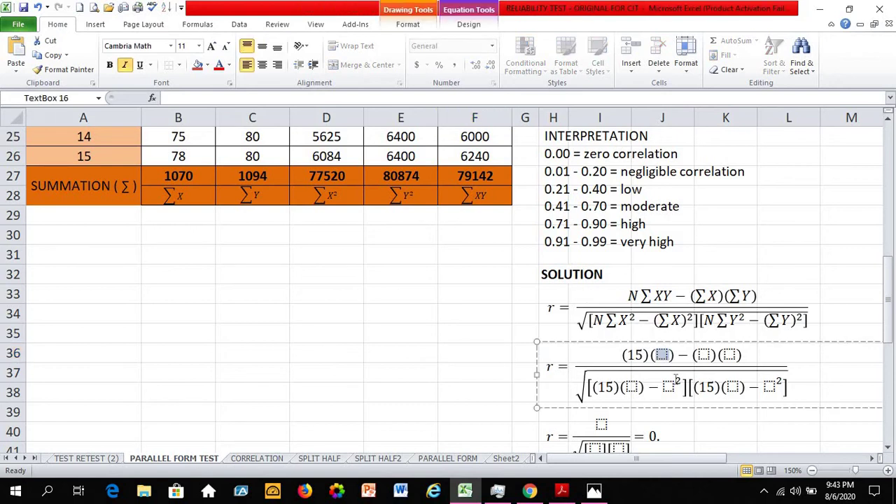
text(79)
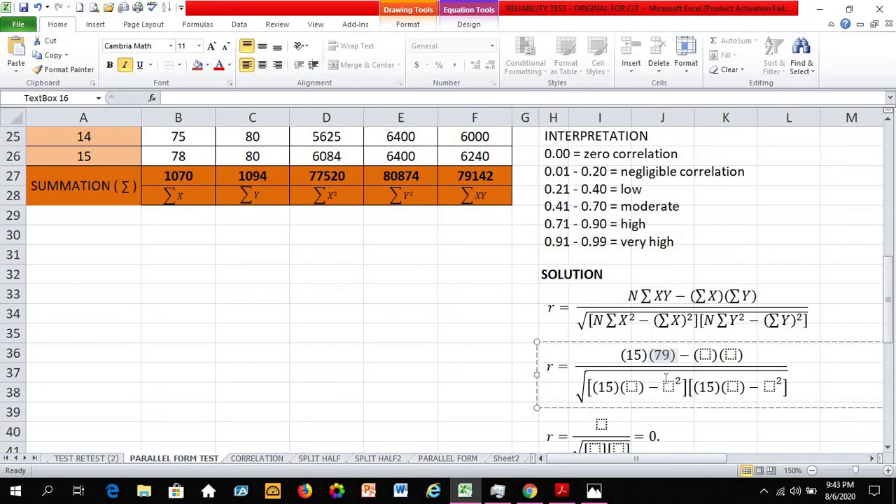
text(142)
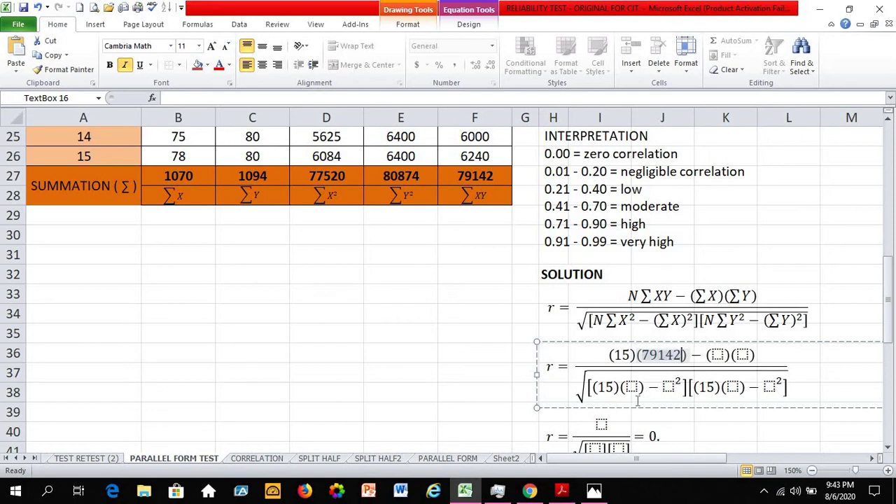
Complete the numerator by substituting 1070 for ΣX and 1094 for ΣY
click(718, 354)
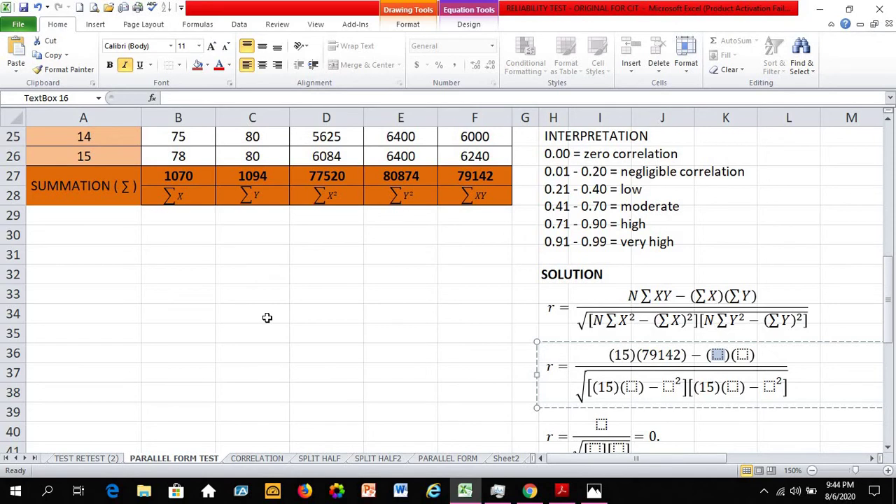
text(1070)
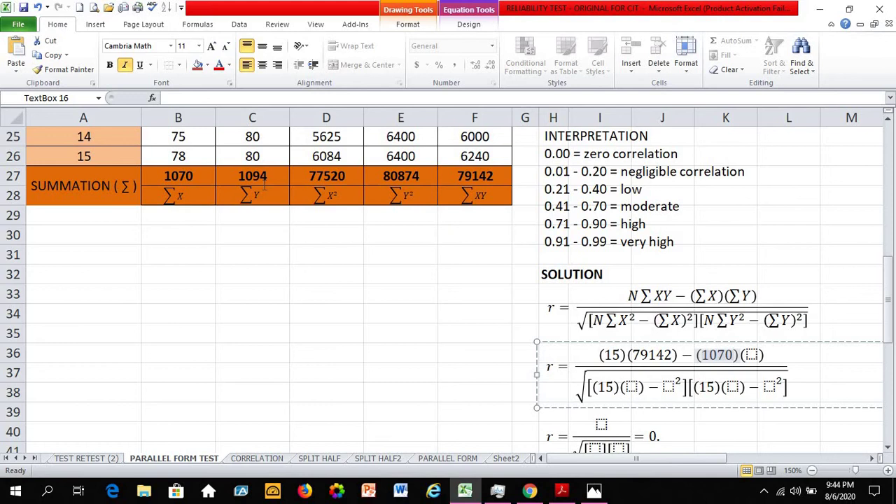
key(Right)
key(Right)
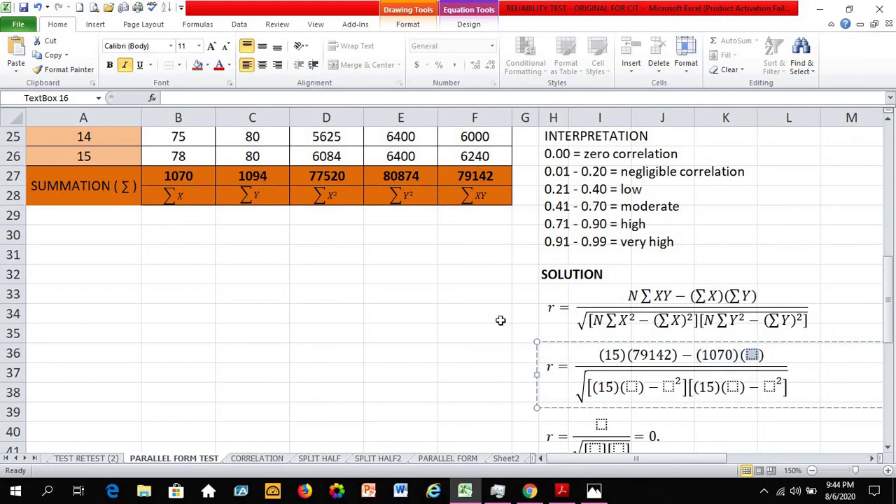
text(1094)
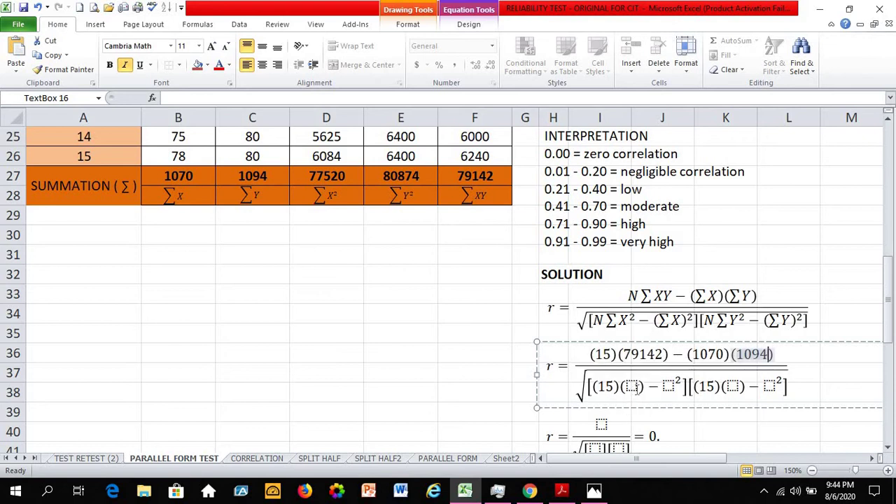
Fill the first bracket of the denominator with 77520 for ΣX² and 1070 as the squared ΣX term
click(632, 386)
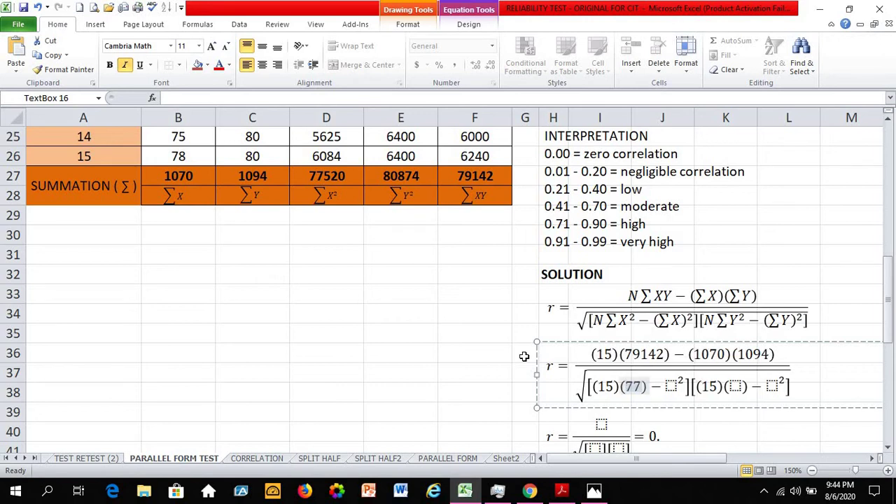
text(77520)
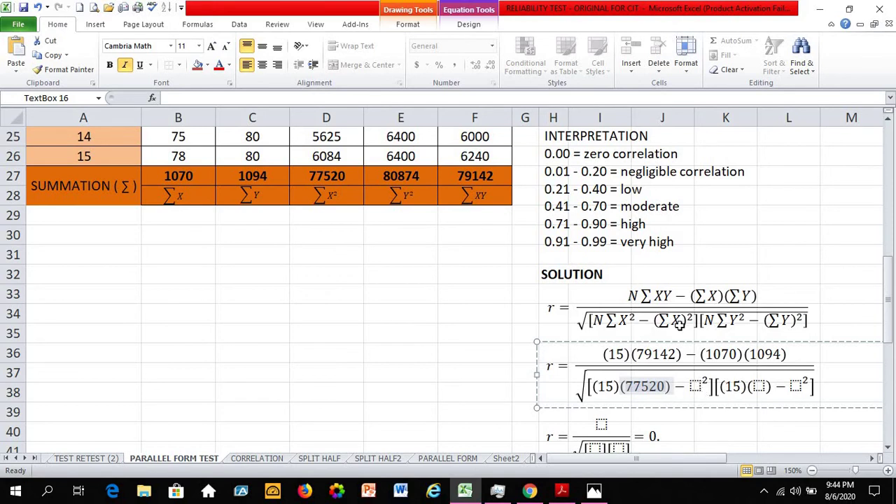
key(Right)
key(Right)
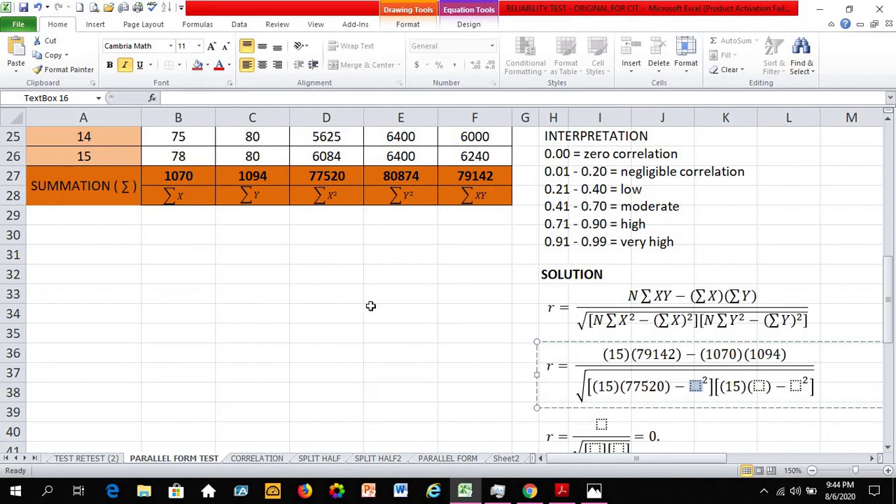
text(1070)
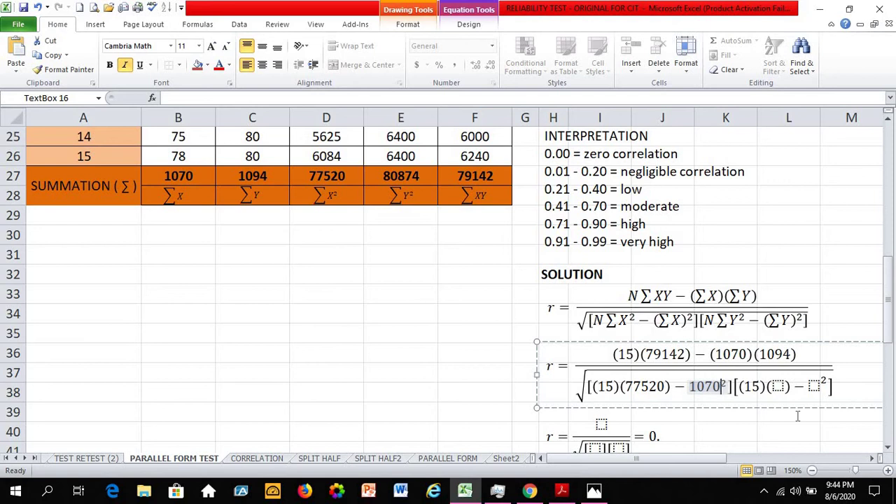
Fill the second bracket of the denominator with 80874 for ΣY² and 1094 as the squared ΣY term, and leave the equation
click(781, 383)
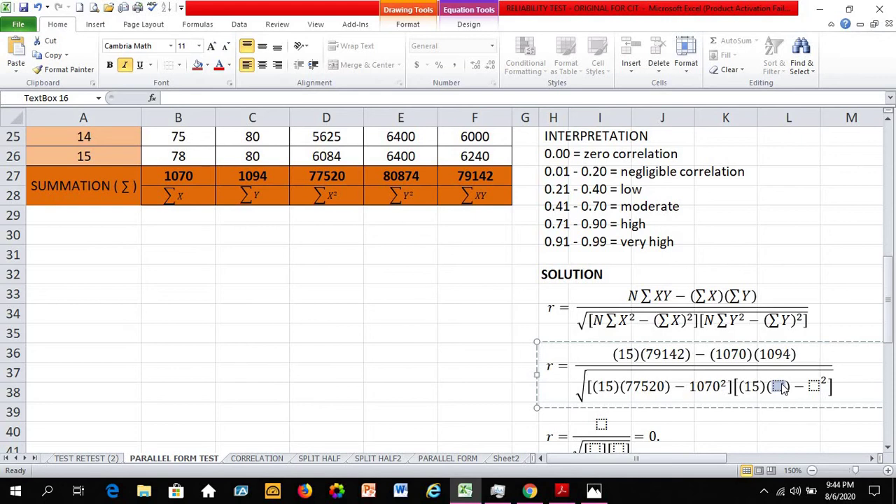
text(8)
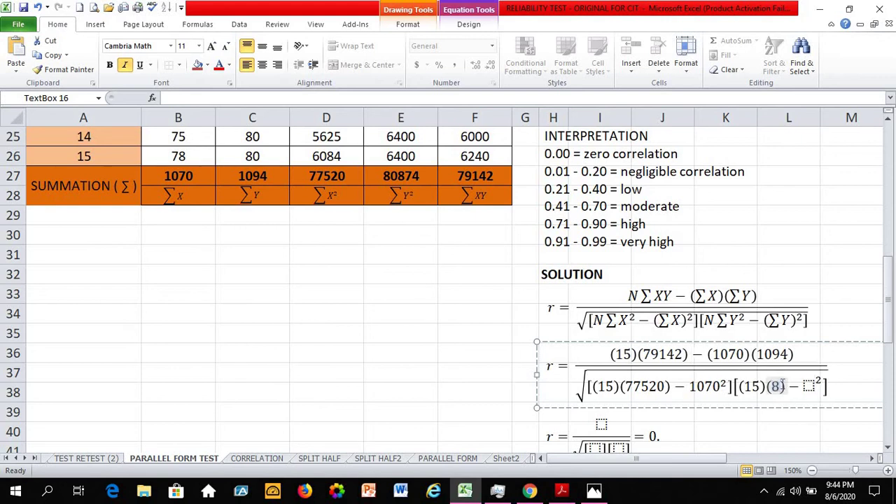
text(0874)
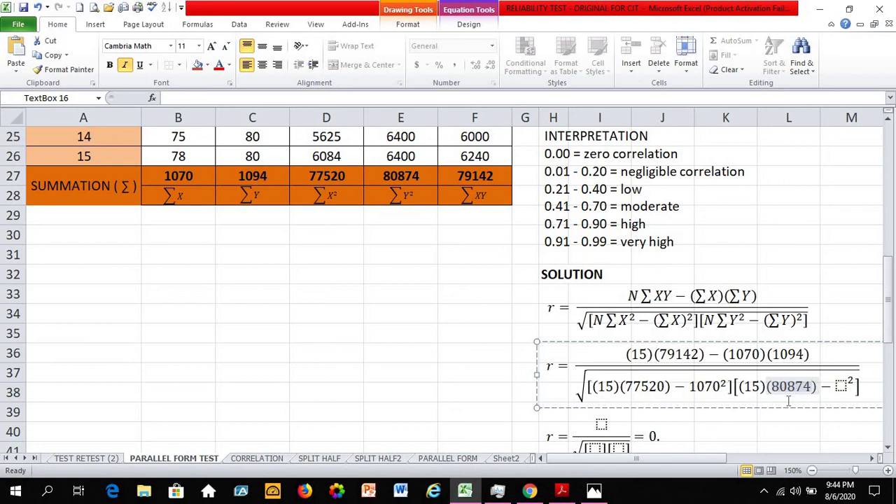
click(842, 385)
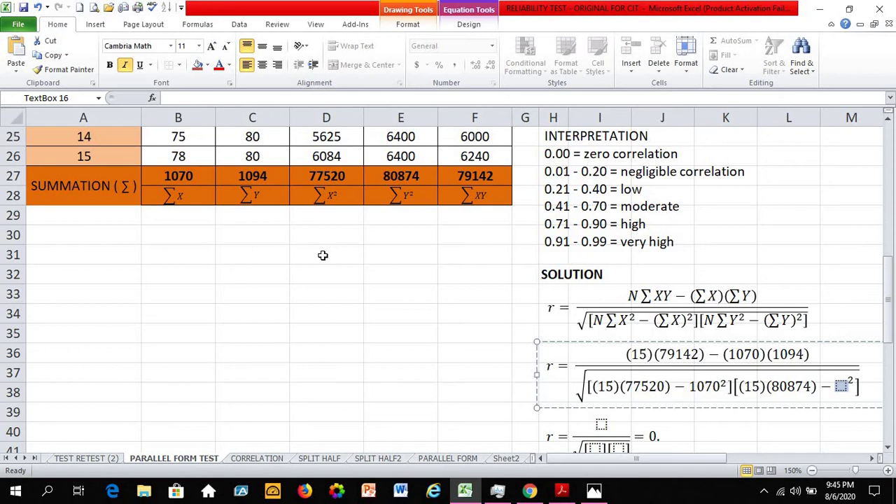
text(1094)
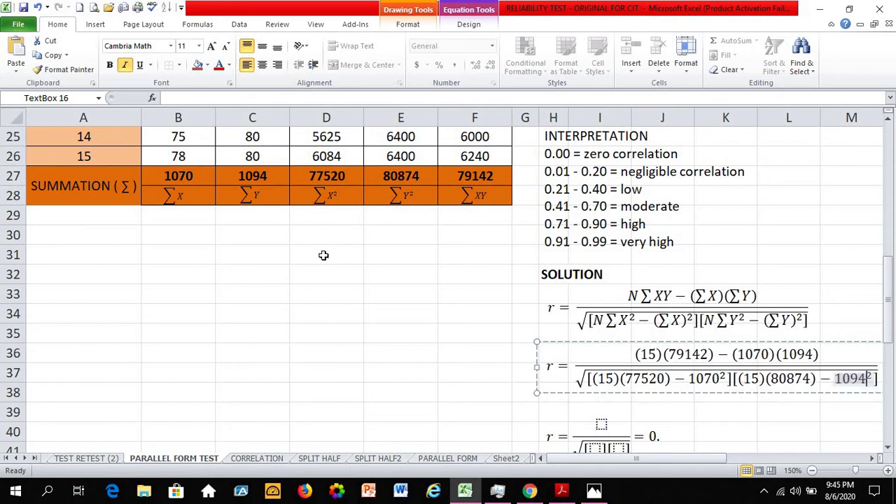
click(474, 400)
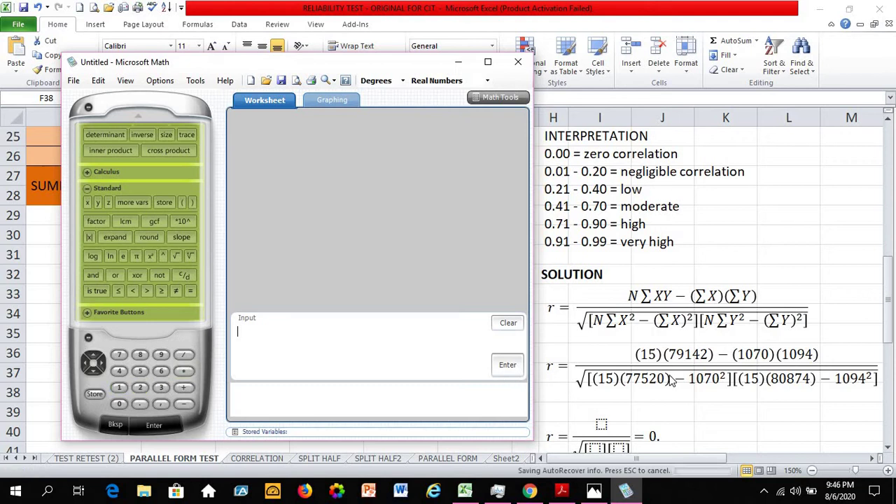
Enter 15 · 79142 as the first product of the r formula's numerator in the calculator input
click(120, 389)
click(140, 371)
click(184, 371)
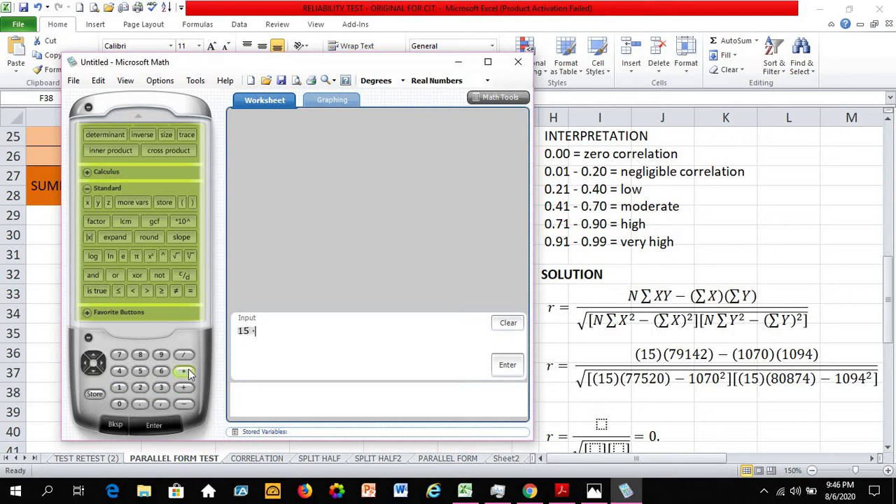
click(118, 355)
click(161, 355)
click(119, 387)
click(119, 371)
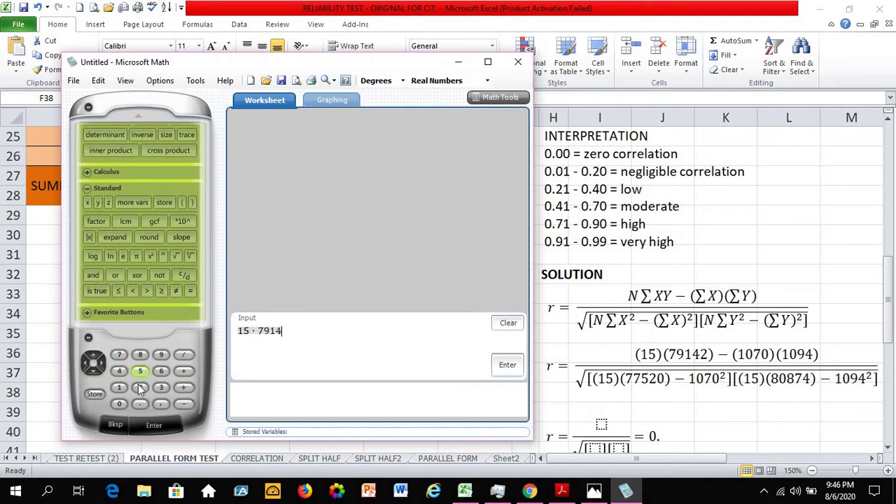
click(139, 387)
Subtract the product 1070 · 1094 from the numerator expression and evaluate it
click(184, 404)
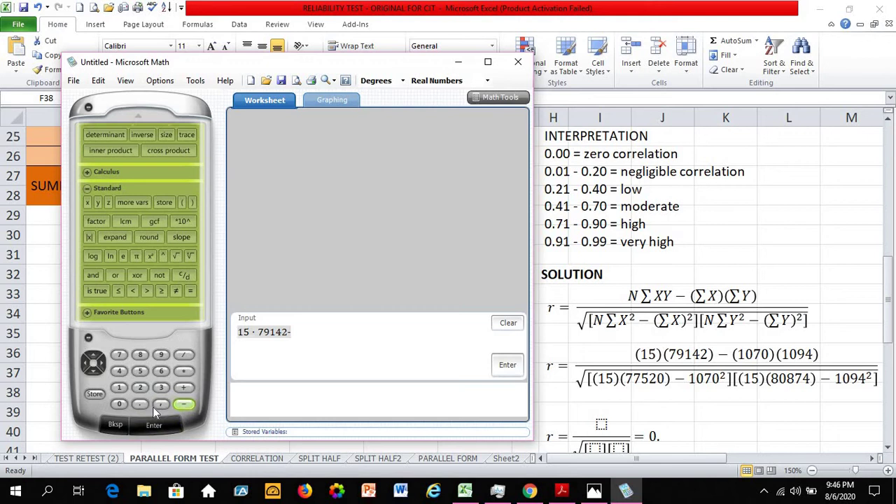
click(119, 387)
click(119, 405)
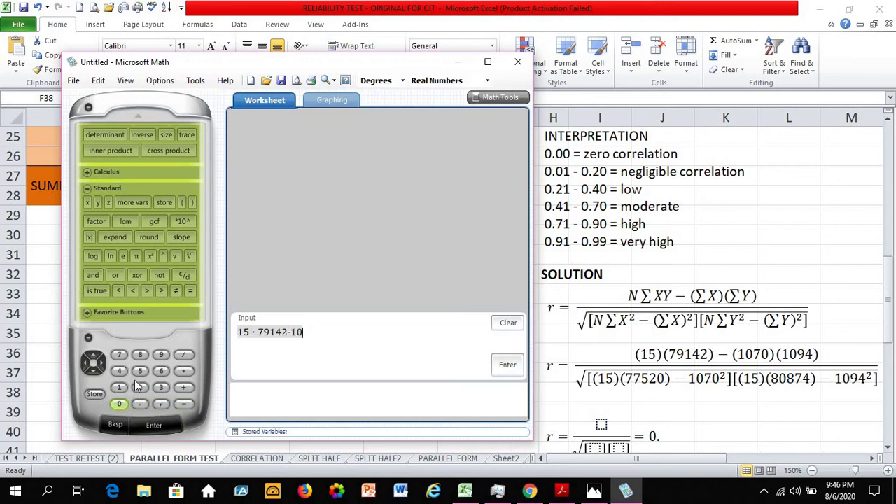
click(119, 355)
click(119, 405)
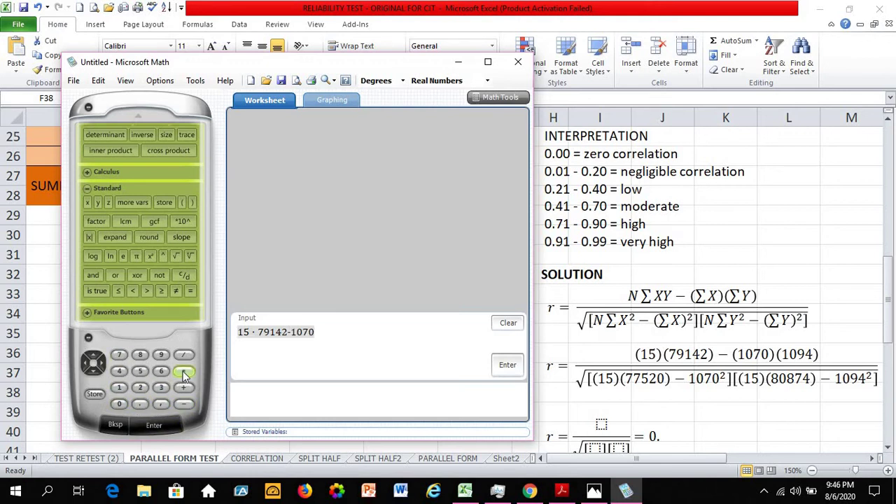
click(122, 388)
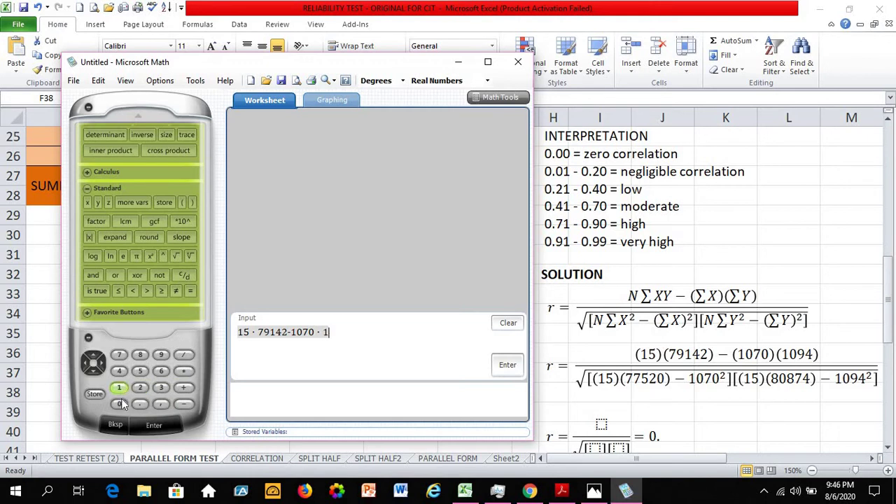
click(119, 404)
click(161, 355)
click(120, 371)
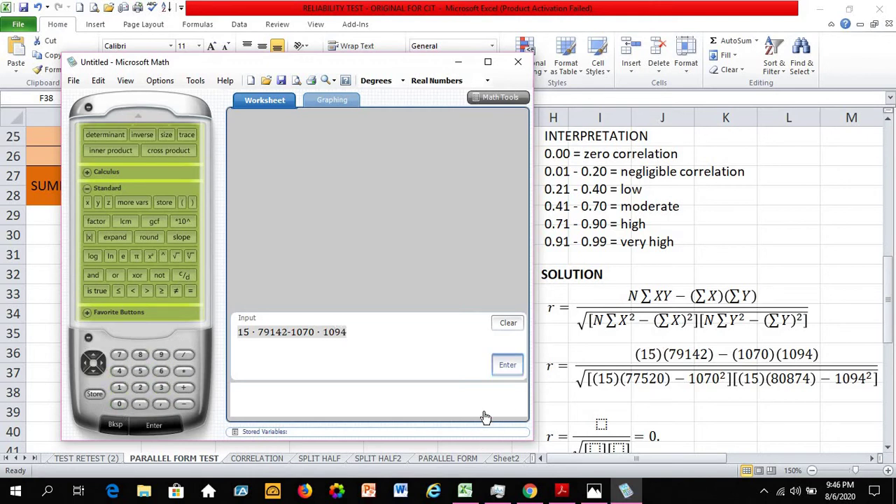
key(Return)
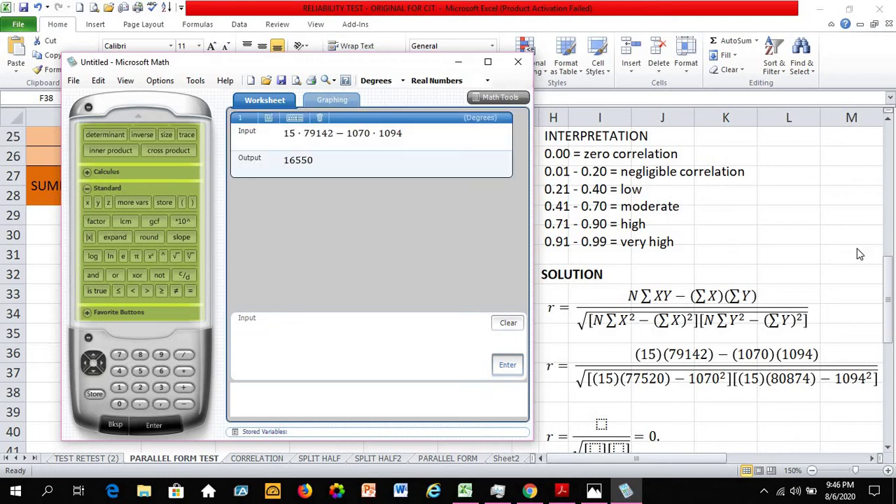
Switch to the Excel worksheet and bring the unfilled final r equation below the substituted formula into view
click(888, 279)
drag(890, 291, 890, 301)
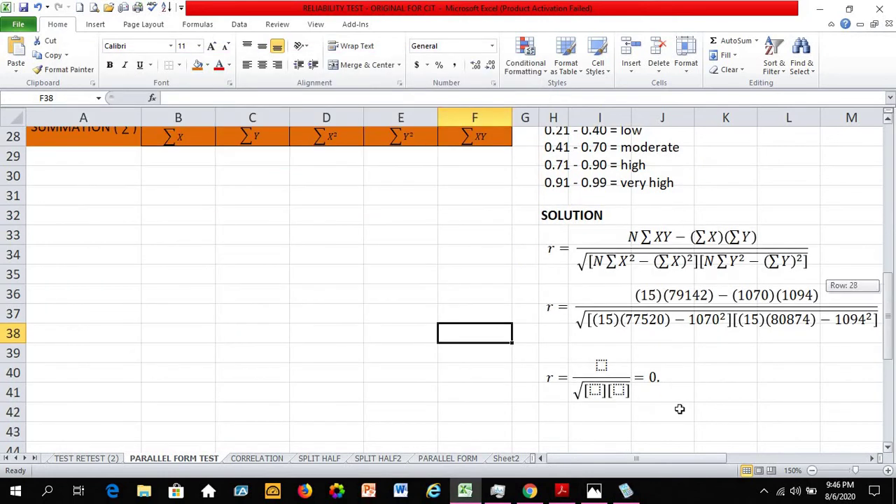
click(625, 490)
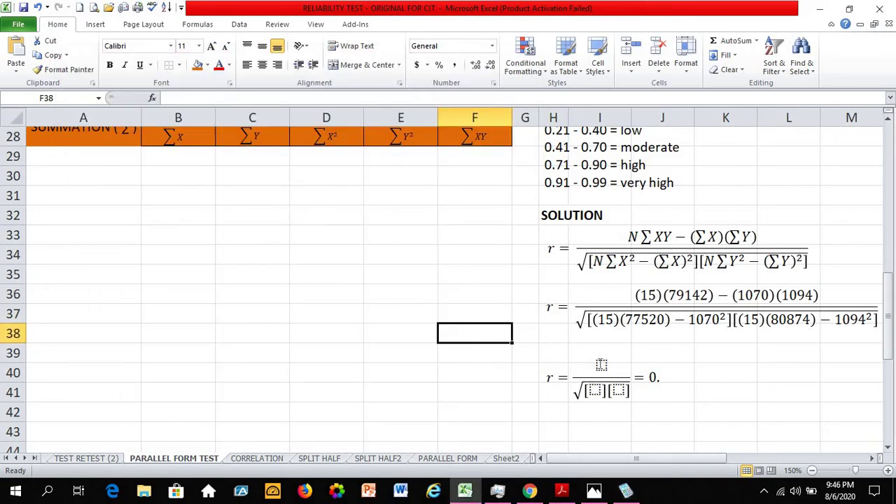
click(601, 367)
click(600, 363)
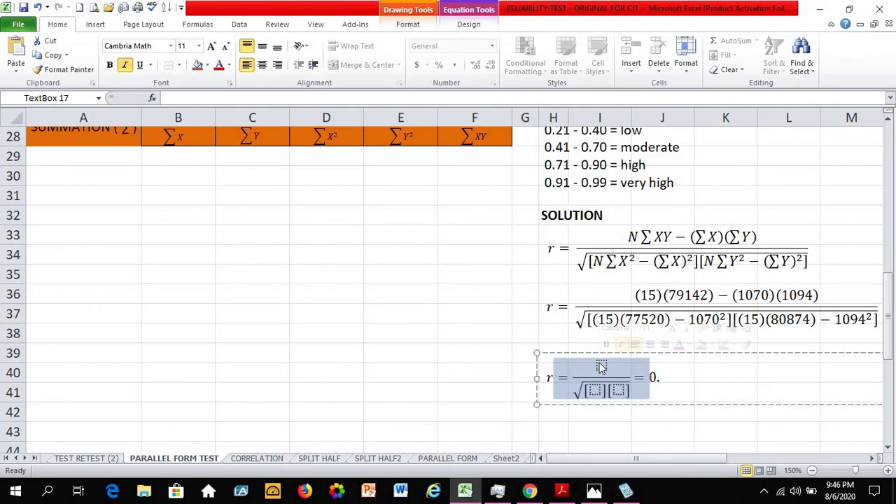
text(16)
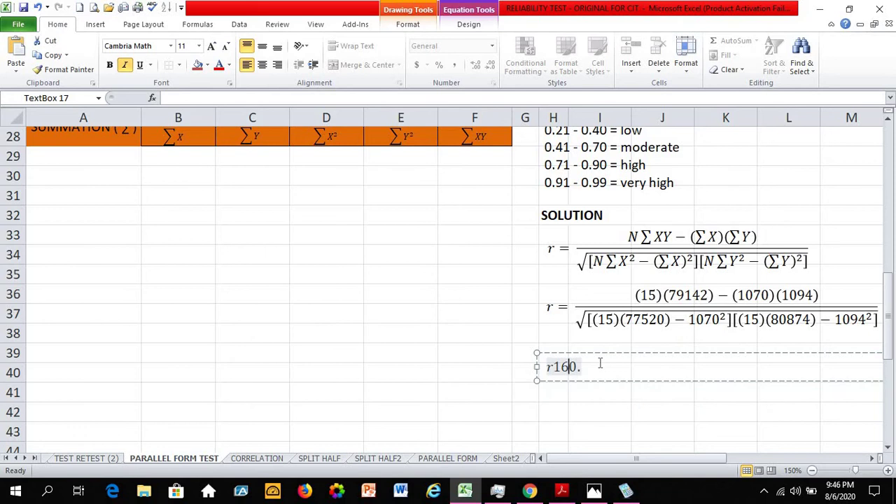
click(396, 367)
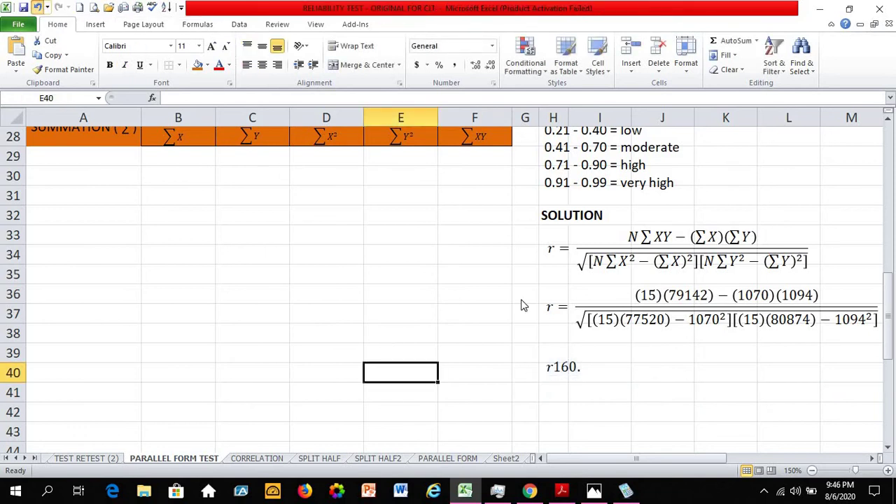
Enter 16550 in the empty numerator placeholder of the final r equation
click(603, 375)
click(601, 366)
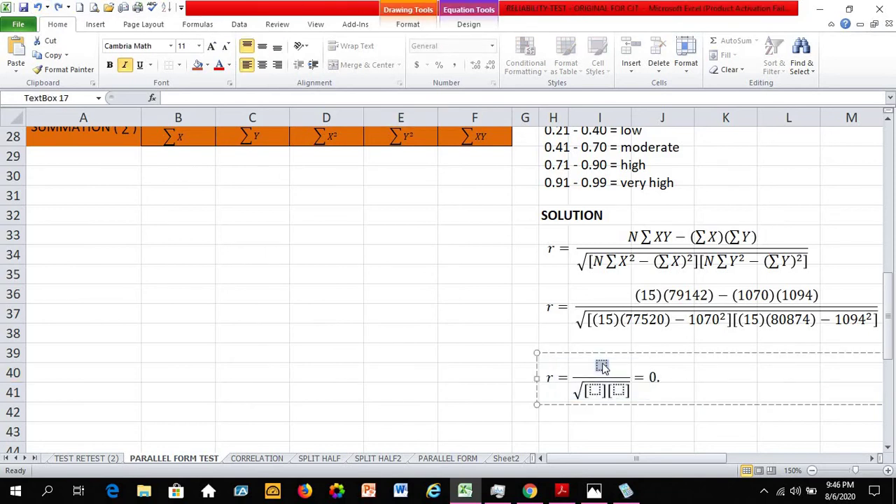
text(16)
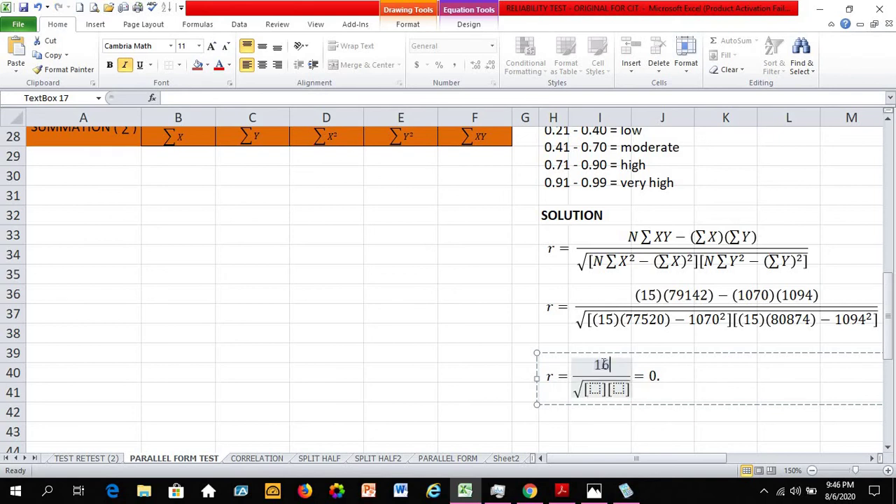
text(55)
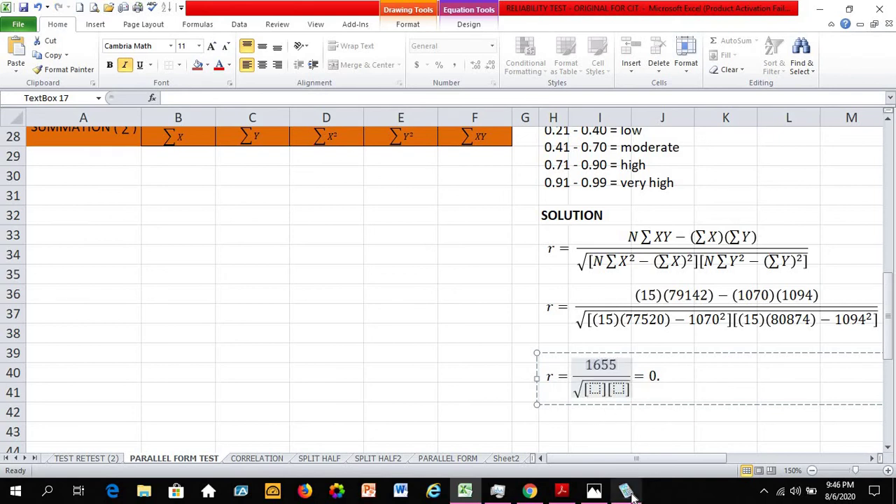
click(626, 491)
click(627, 492)
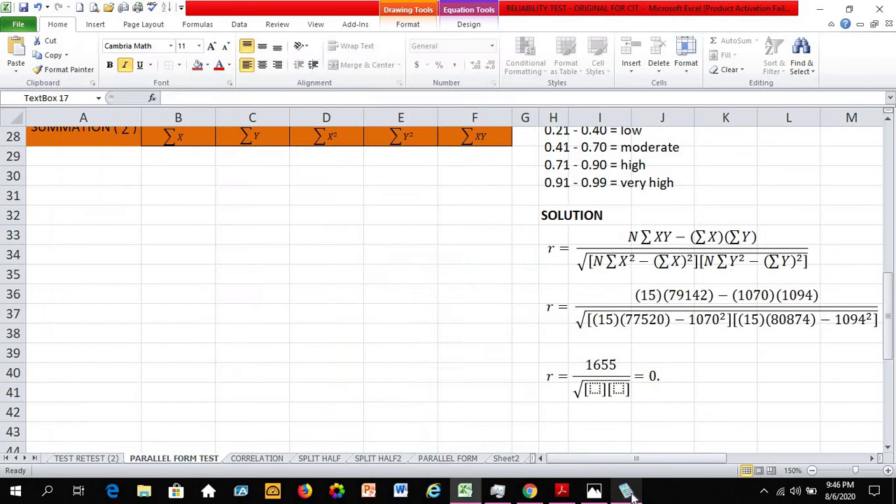
click(618, 366)
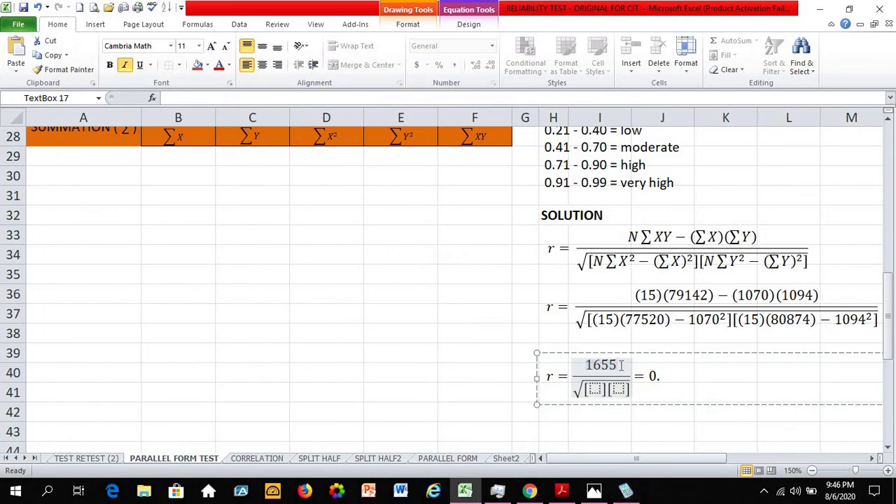
text(0)
Switch to Microsoft Math and enter 15 · 77520 for the first bracket of the denominator
click(626, 493)
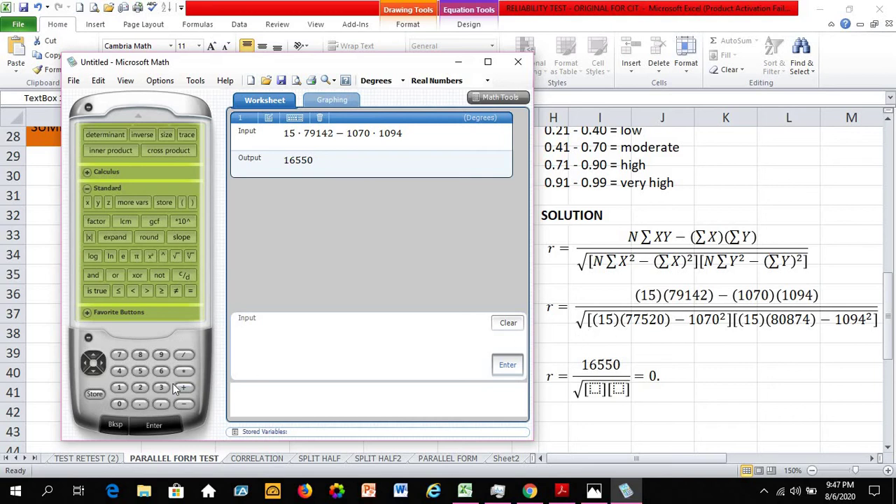
click(119, 387)
click(140, 370)
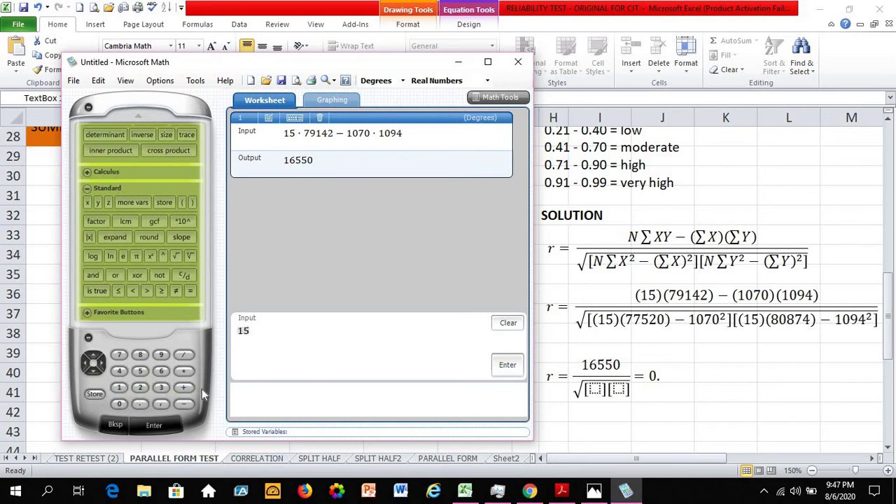
click(183, 371)
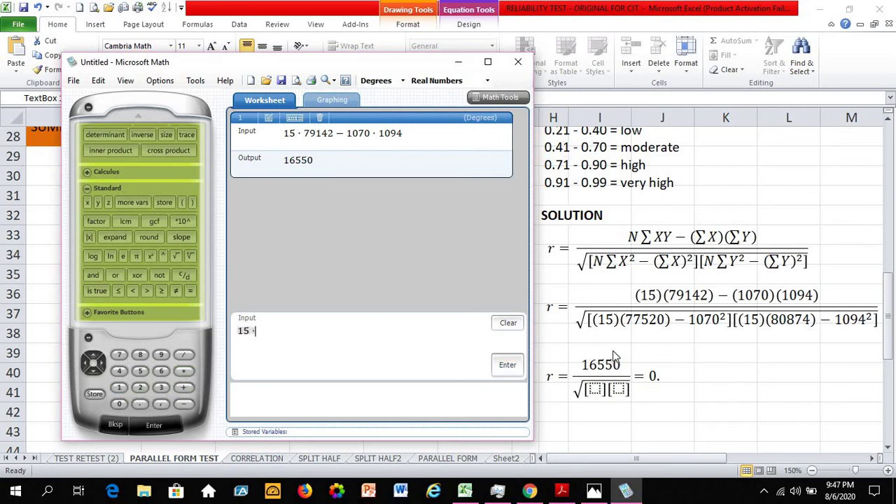
click(119, 355)
click(119, 355)
click(140, 371)
click(140, 387)
click(119, 403)
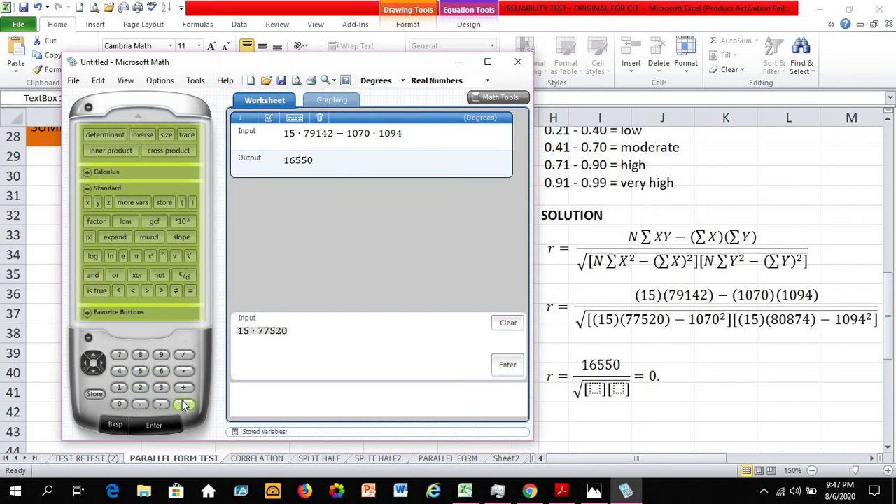
Subtract 1070 squared from the first bracket's product and evaluate the expression
click(184, 404)
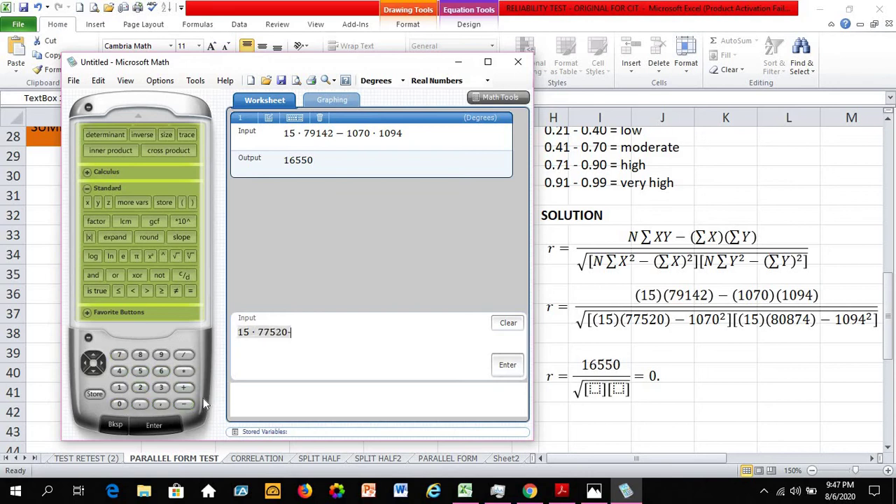
click(121, 386)
click(119, 404)
click(119, 355)
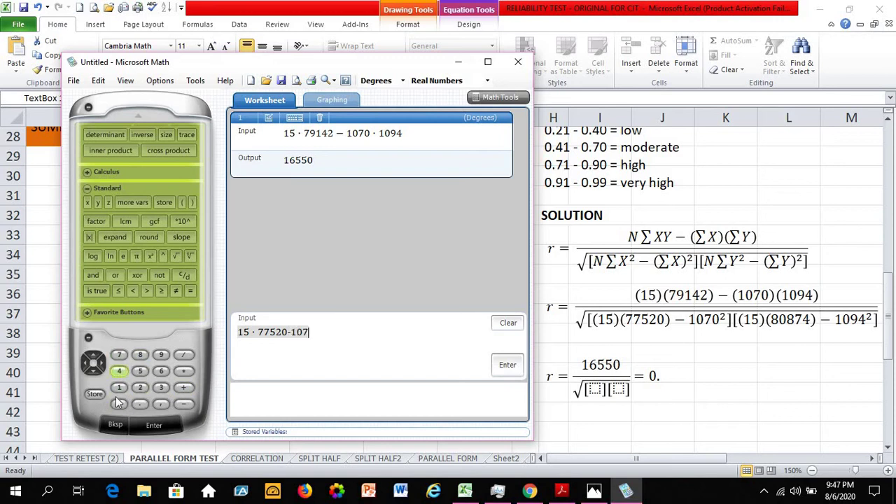
click(118, 404)
click(149, 258)
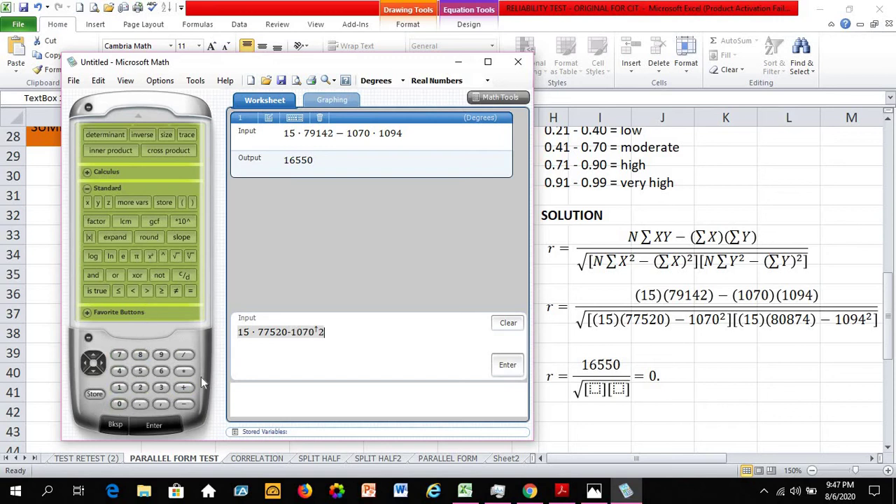
click(507, 365)
Switch to Excel and enter 17900 in the first denominator bracket of the final r equation
click(625, 492)
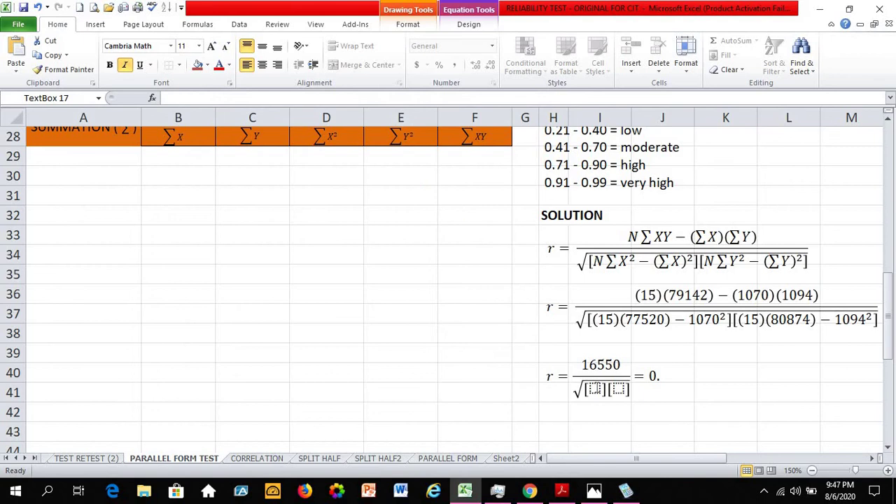
click(626, 492)
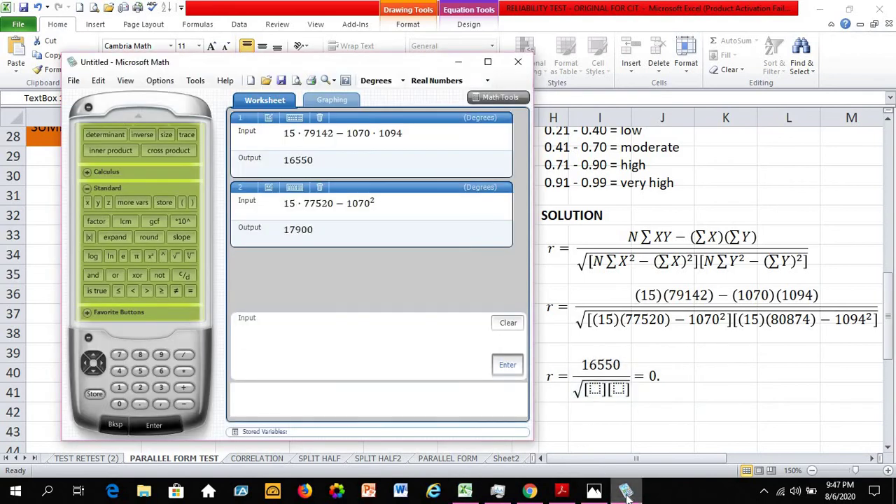
click(625, 493)
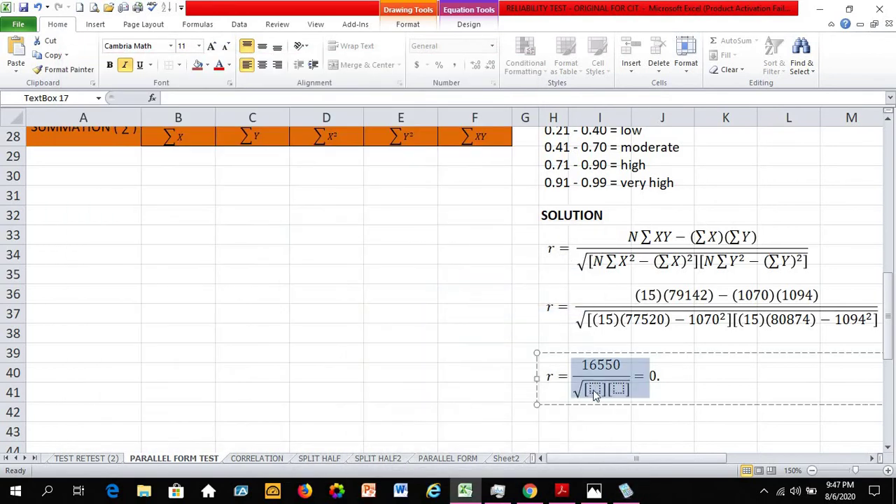
click(593, 390)
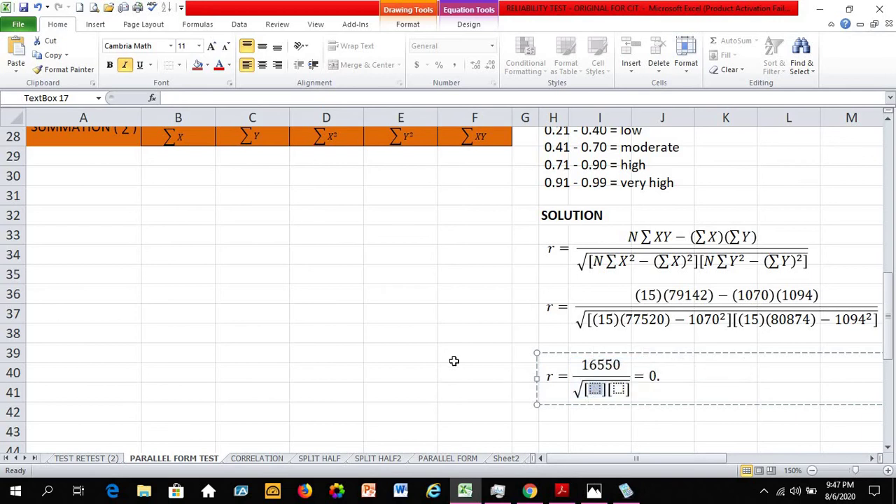
text(17)
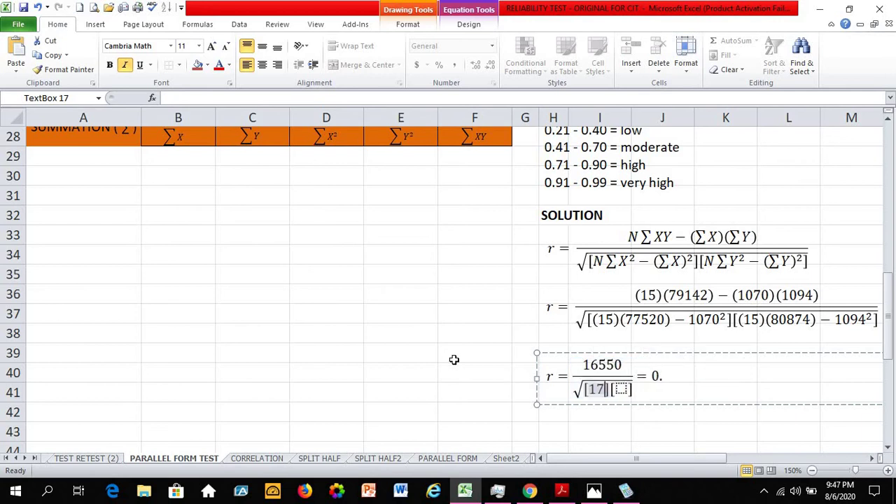
text(900)
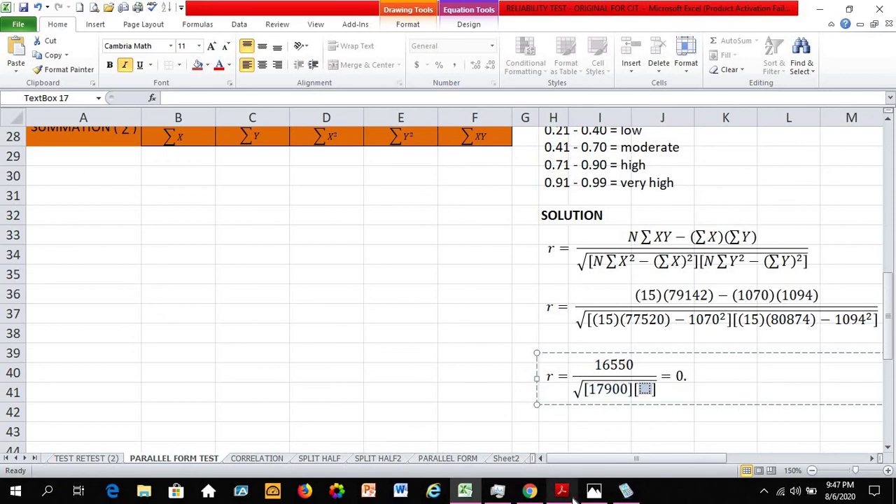
Switch to Microsoft Math and enter 15 · 80874 for the second bracket of the denominator
mouse_move(621, 495)
click(624, 498)
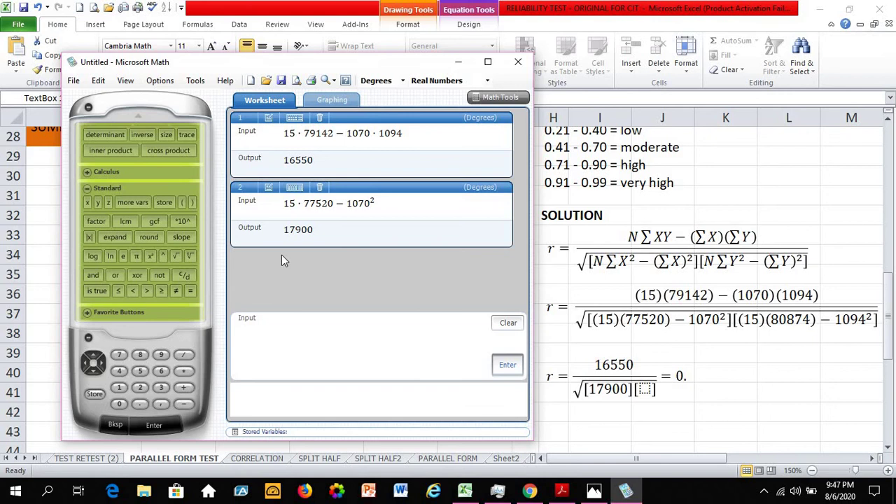
click(119, 387)
click(140, 371)
click(184, 371)
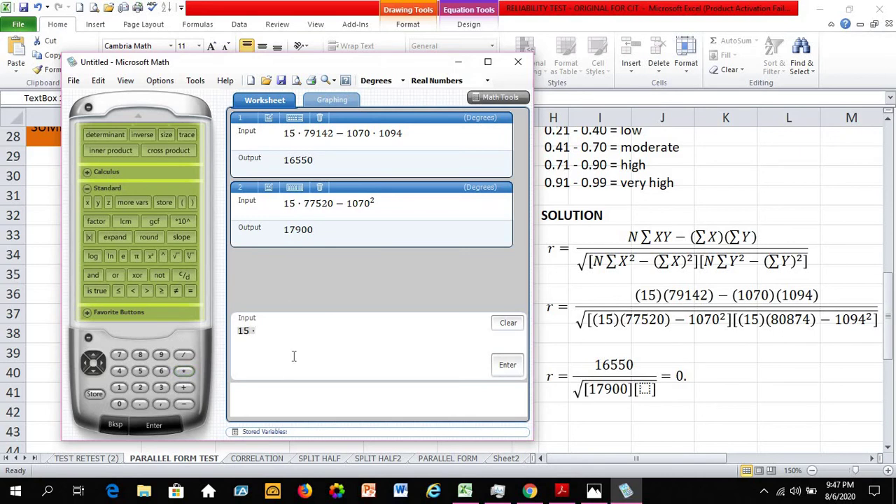
click(140, 355)
click(138, 357)
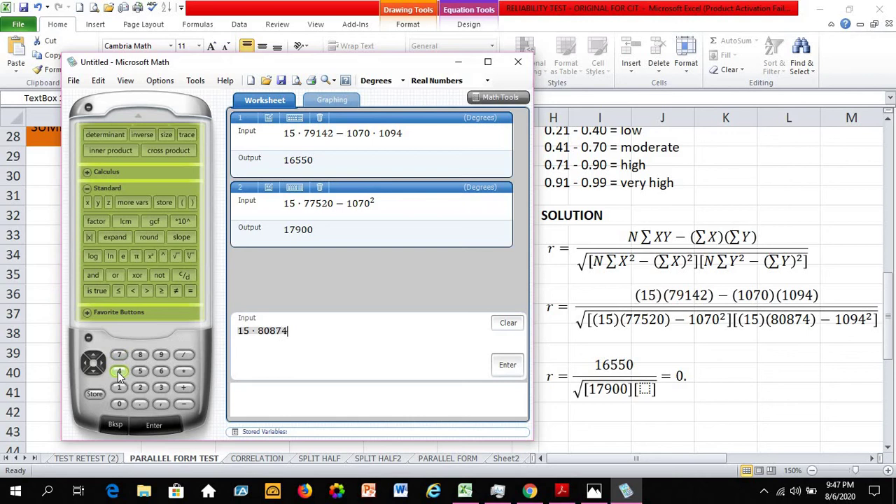
Subtract 1094 squared from the second bracket's product and evaluate the expression
click(184, 404)
click(119, 387)
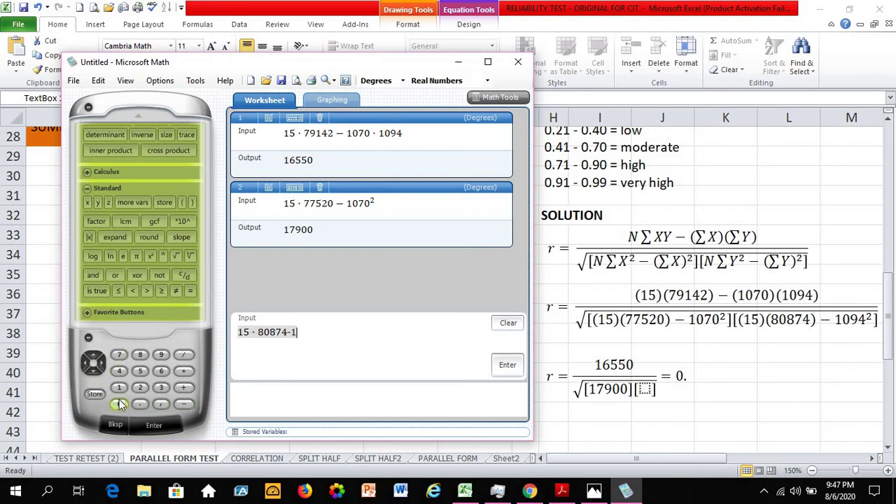
click(119, 403)
click(126, 376)
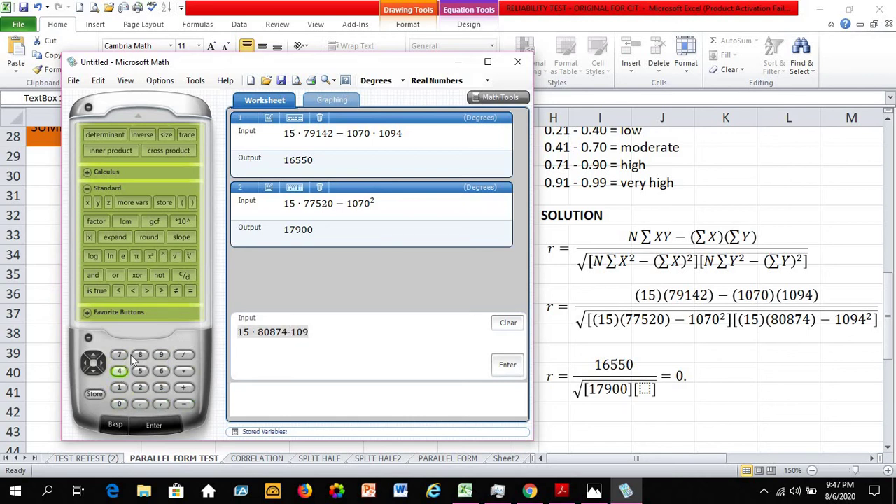
click(152, 255)
click(513, 367)
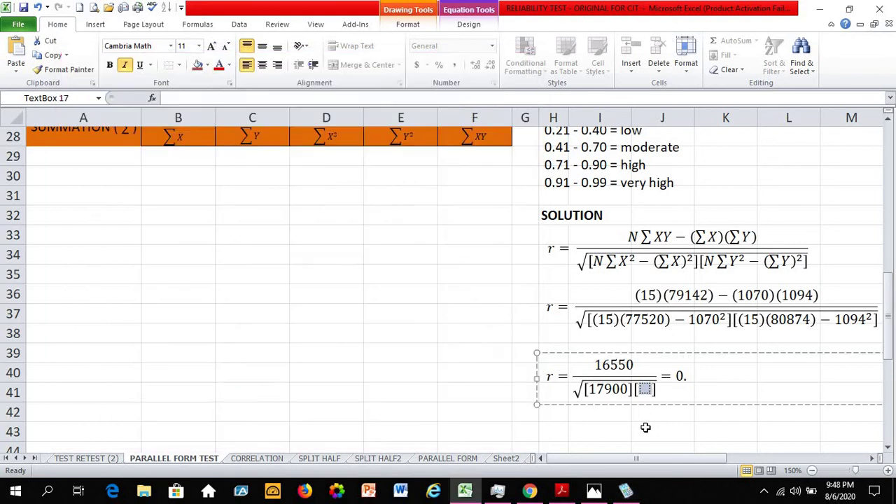
Switch to Excel and enter 16274 in the second denominator bracket of the final r equation
click(645, 390)
click(627, 491)
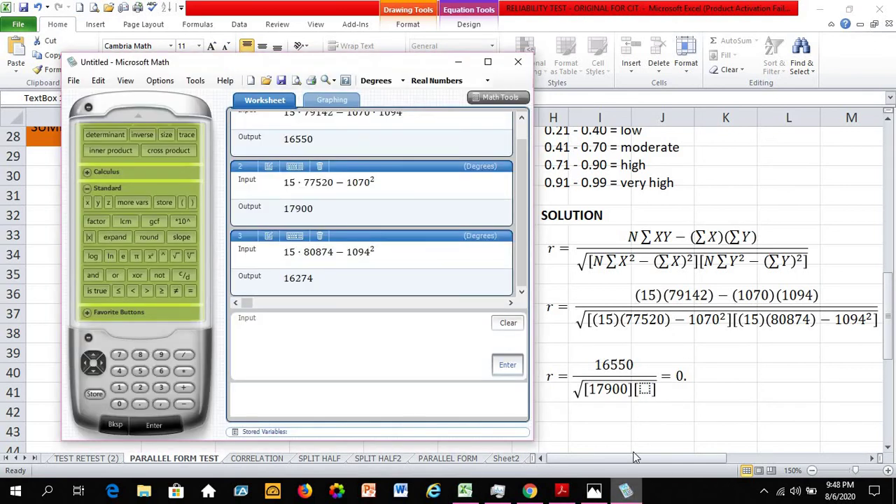
click(645, 389)
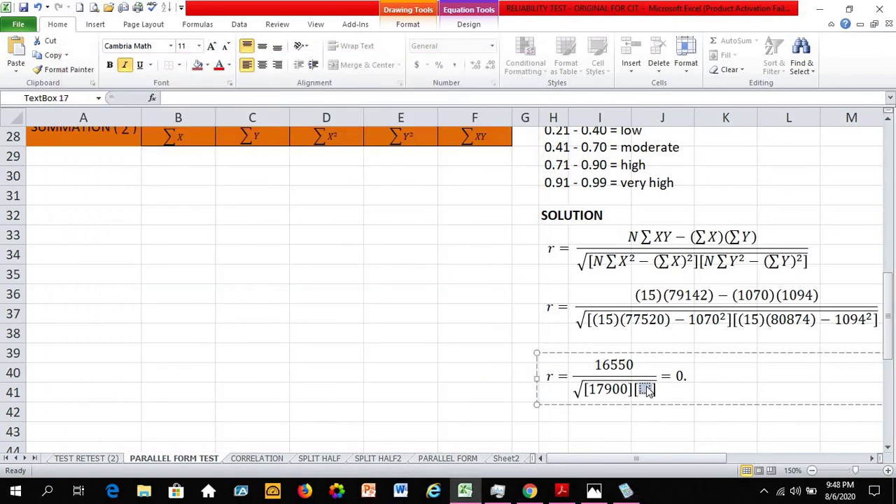
text(16)
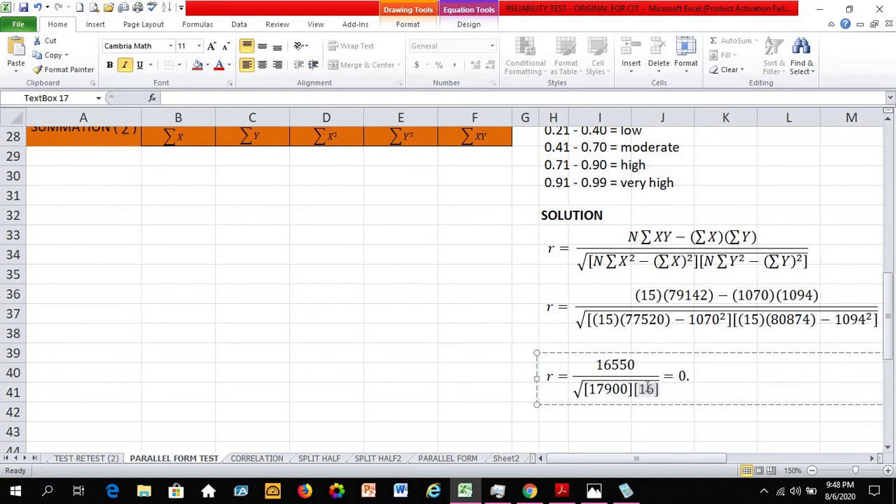
text(274)
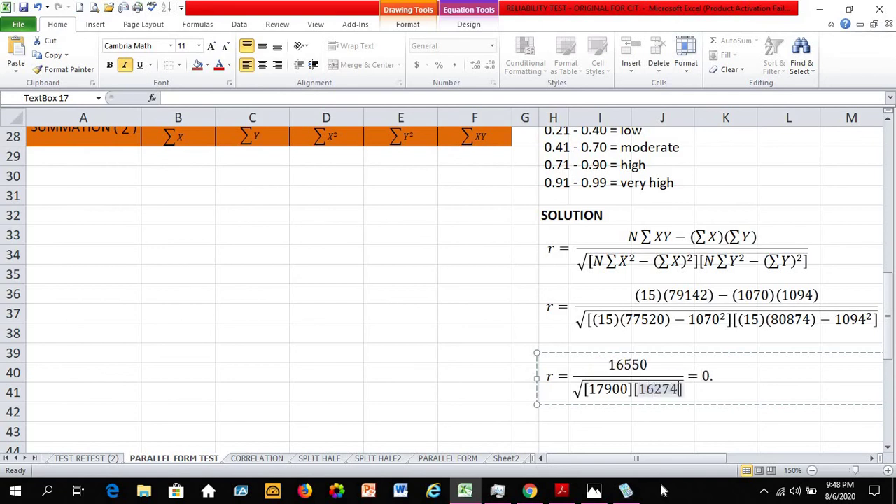
Switch to Microsoft Math and enter 16550 divided by an empty square root
click(627, 493)
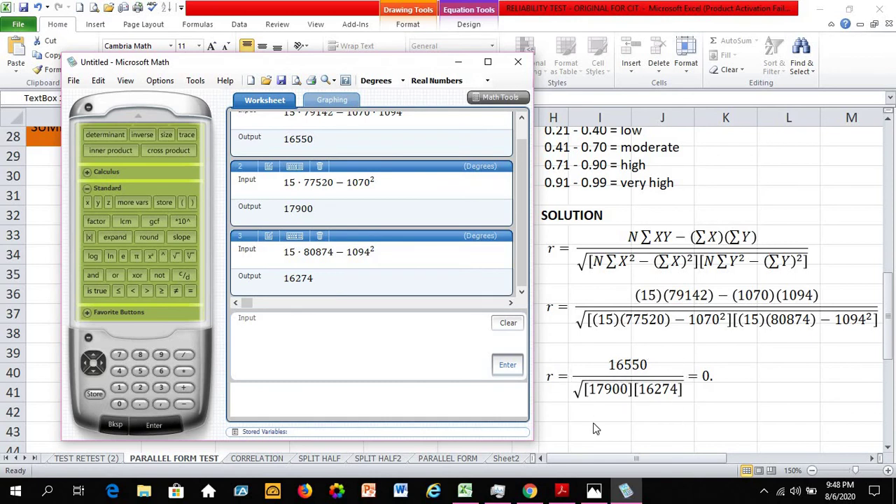
click(117, 389)
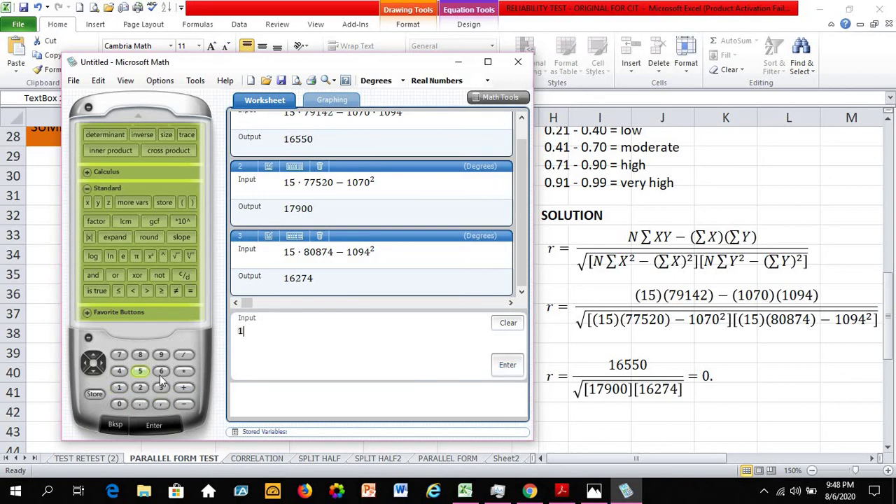
click(161, 371)
click(140, 371)
click(141, 370)
click(119, 404)
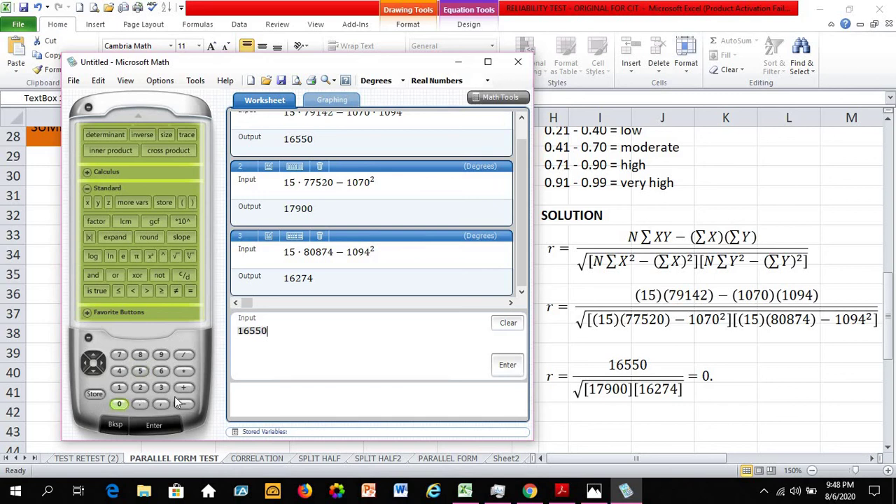
click(184, 355)
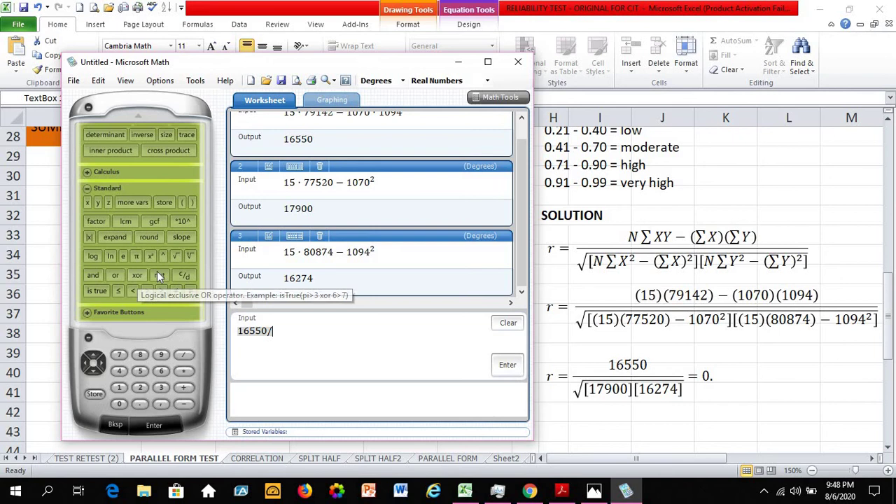
click(175, 255)
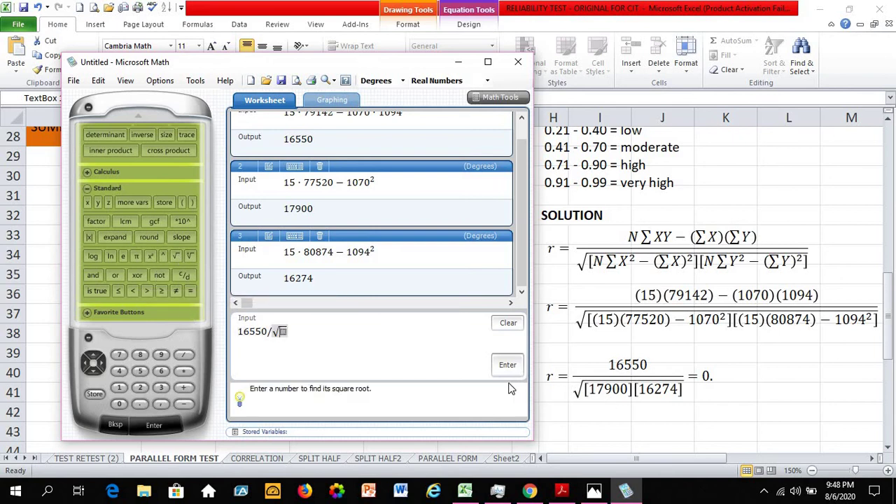
Enter 17900 · 16274 under the square root and evaluate the quotient
click(120, 387)
click(160, 355)
double_click(121, 405)
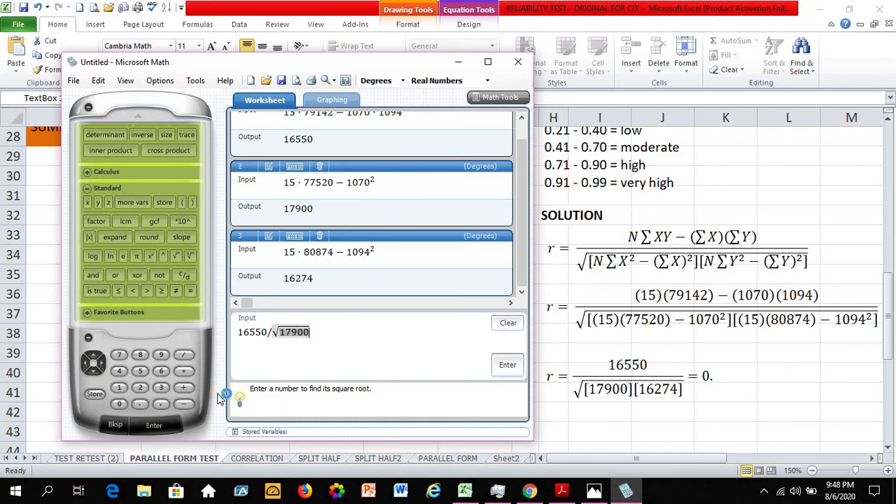
text(*)
text(16)
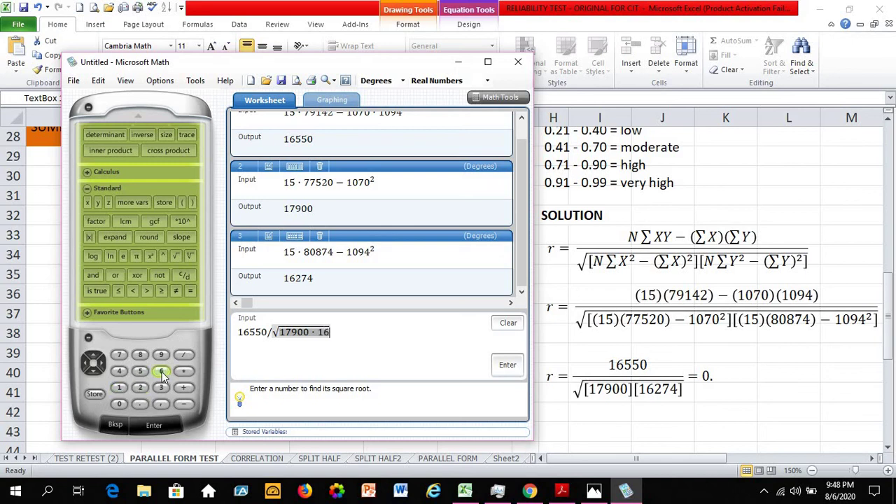
click(140, 387)
click(120, 354)
click(119, 370)
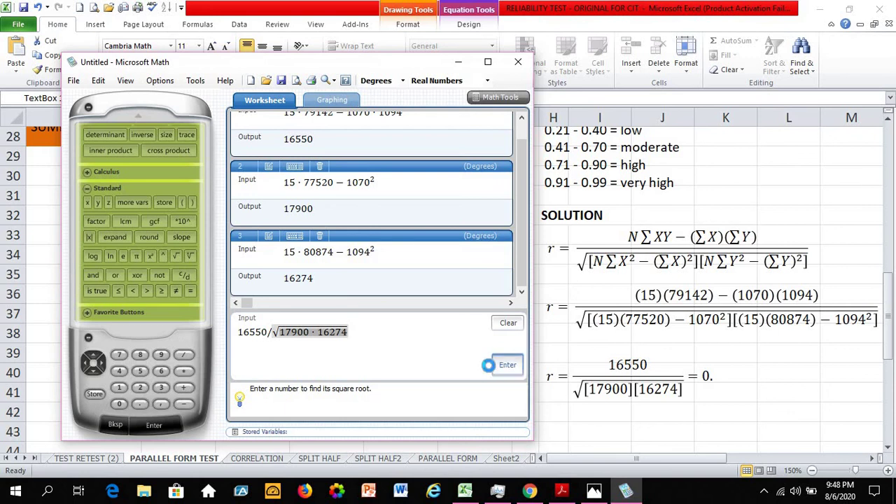
click(503, 365)
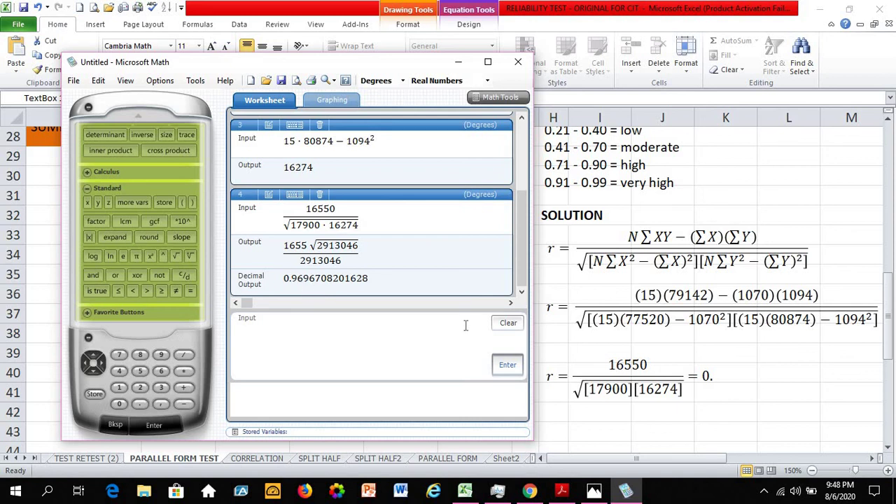
Switch to Excel and complete the result of the final r equation as 0.97
click(718, 380)
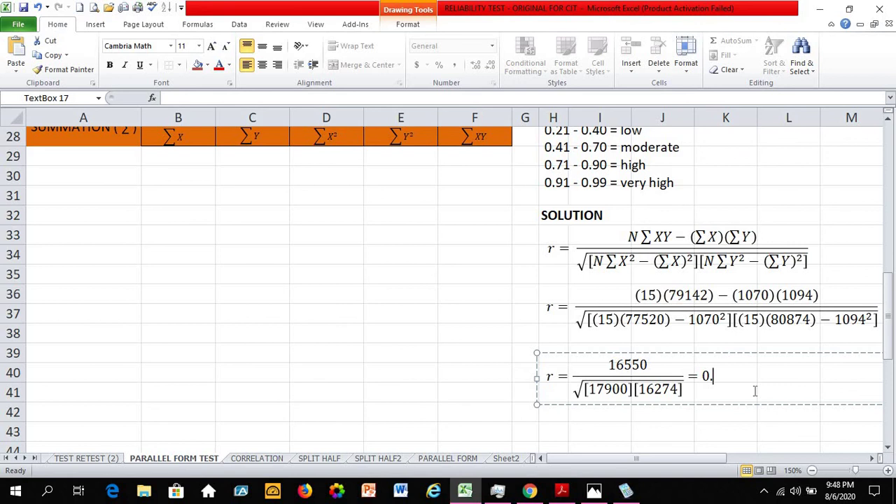
text(97)
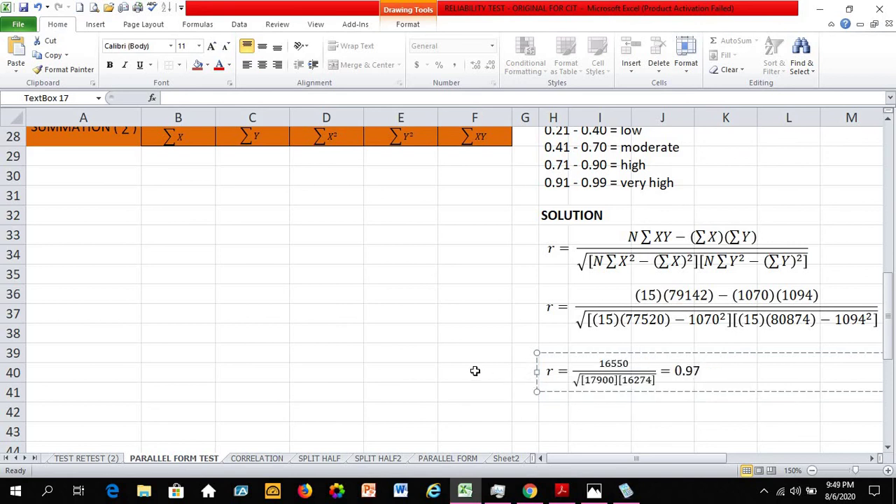
click(473, 369)
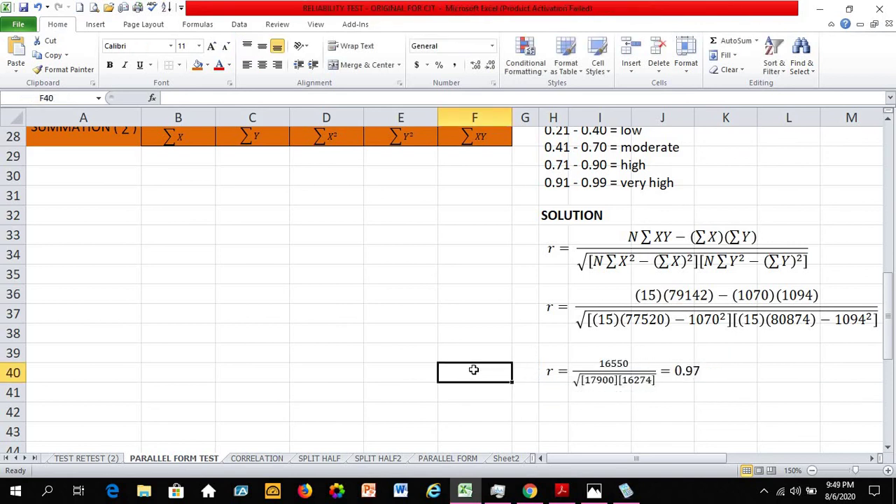
Move the Interpretation text box with the conclusion on the r value up to directly below the final r equation
scroll(627, 273, up, 1)
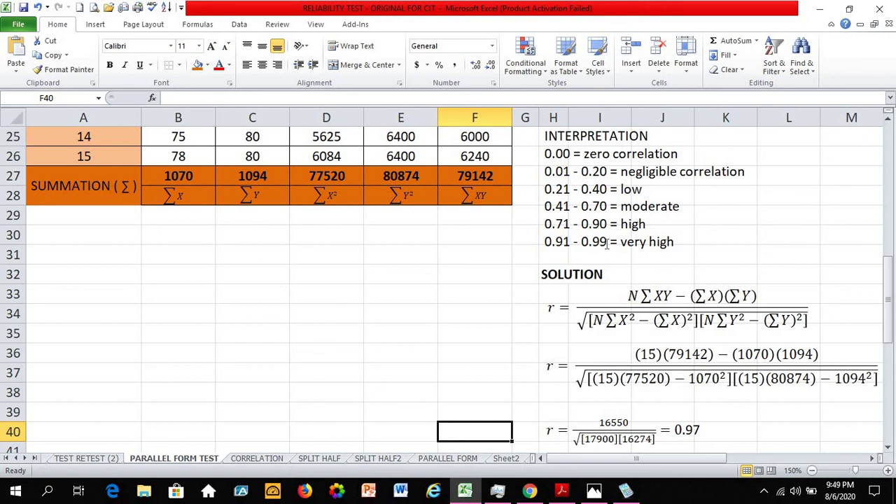
scroll(493, 336, down, 1)
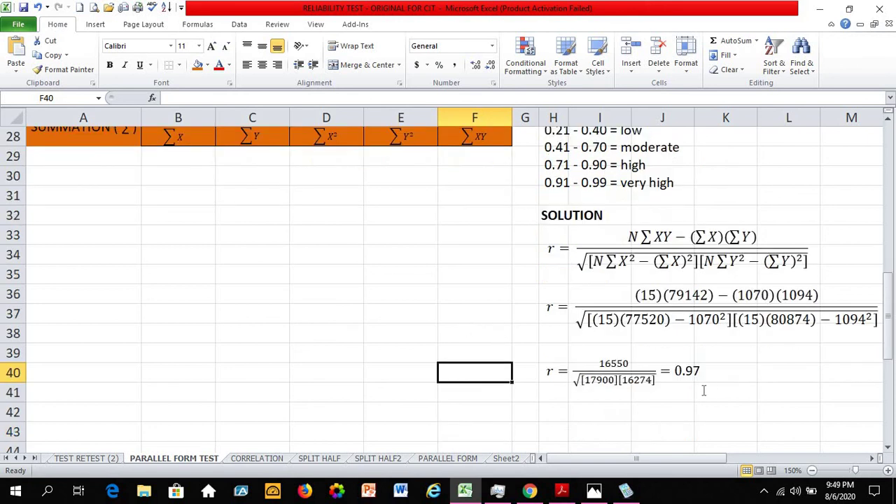
click(688, 185)
scroll(687, 185, up, 1)
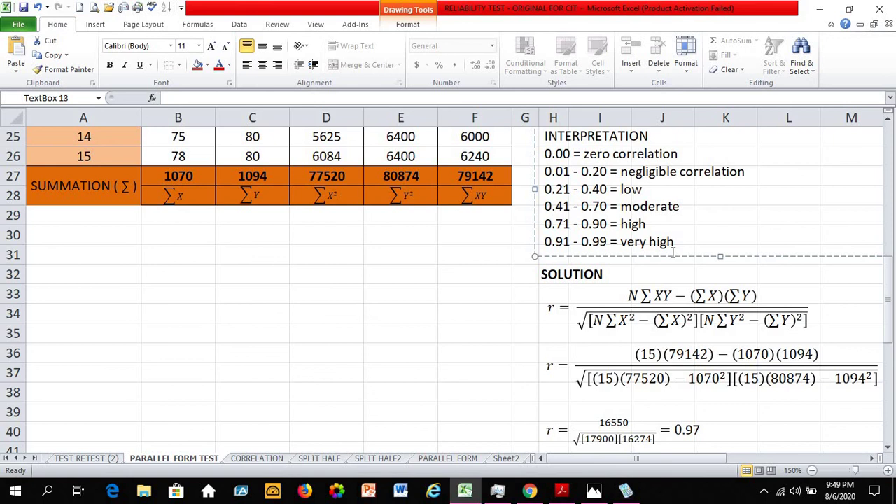
scroll(658, 240, down, 1)
scroll(648, 296, down, 1)
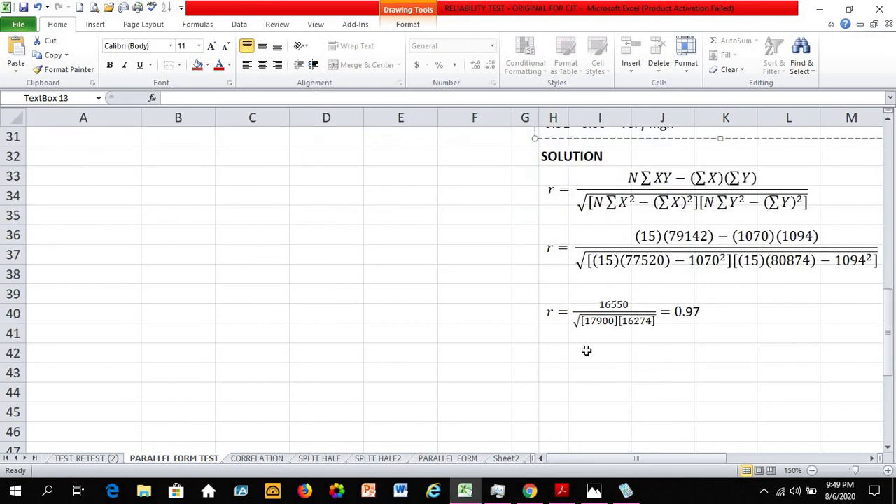
scroll(585, 350, down, 3)
click(608, 396)
click(539, 365)
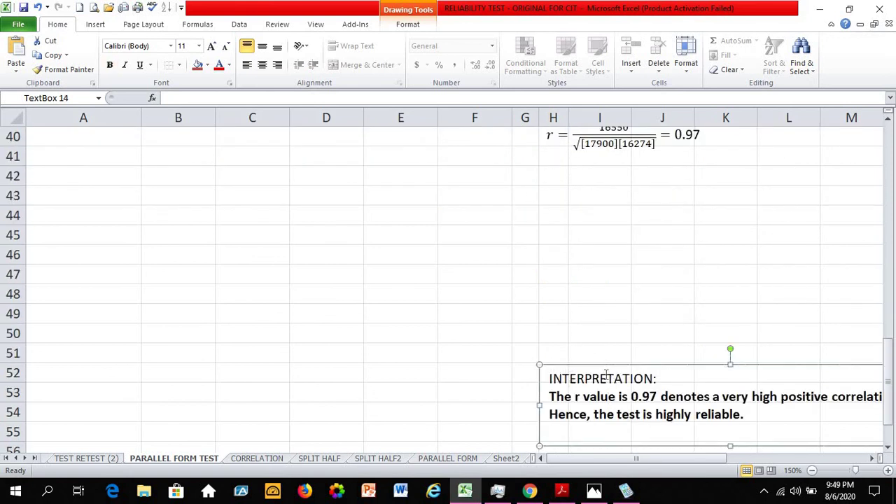
drag(604, 366, 570, 250)
scroll(602, 315, up, 2)
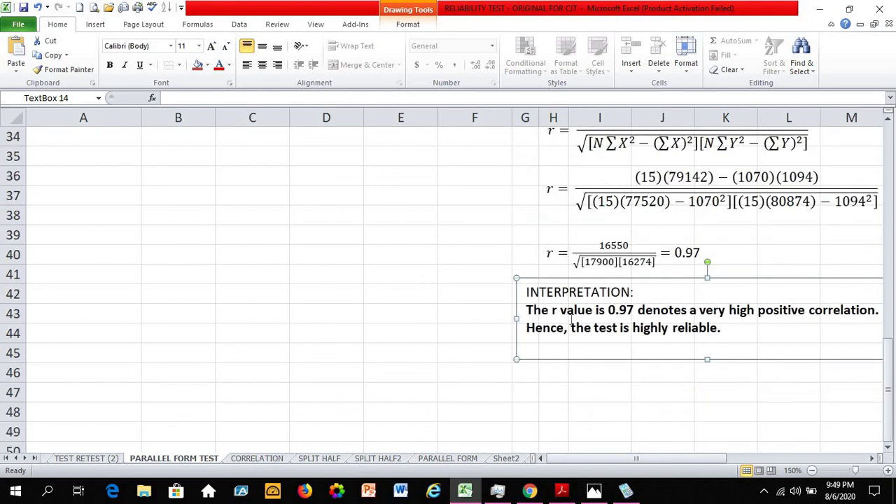
Review the correlation interpretation scale, the conclusion about the test's reliability and the headings of the parallel forms sheet
scroll(567, 316, up, 1)
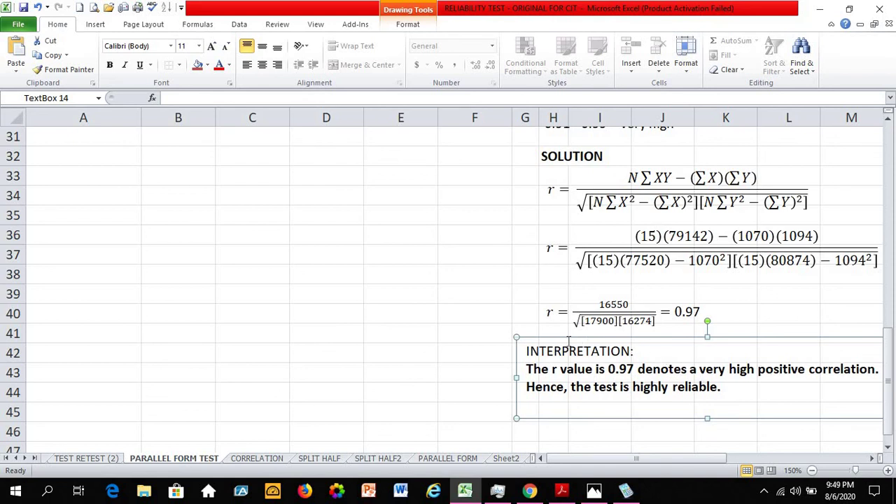
scroll(563, 324, up, 1)
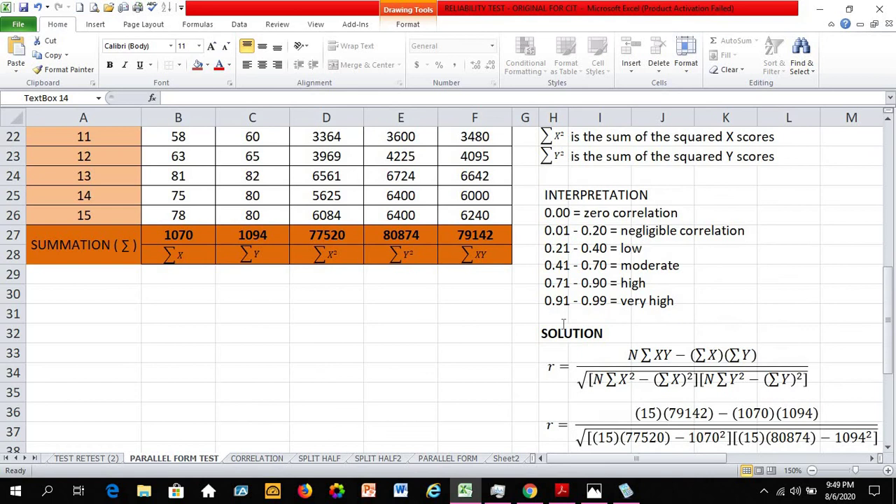
scroll(563, 323, up, 1)
scroll(595, 378, down, 5)
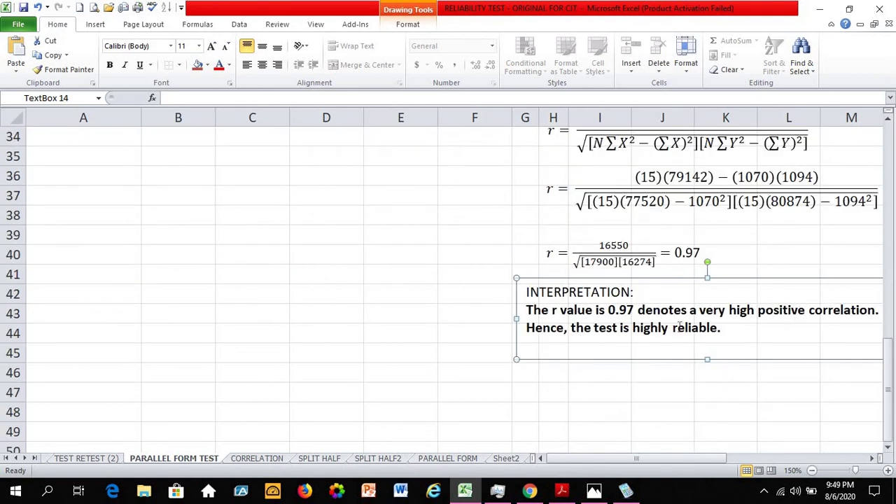
drag(721, 327, 622, 327)
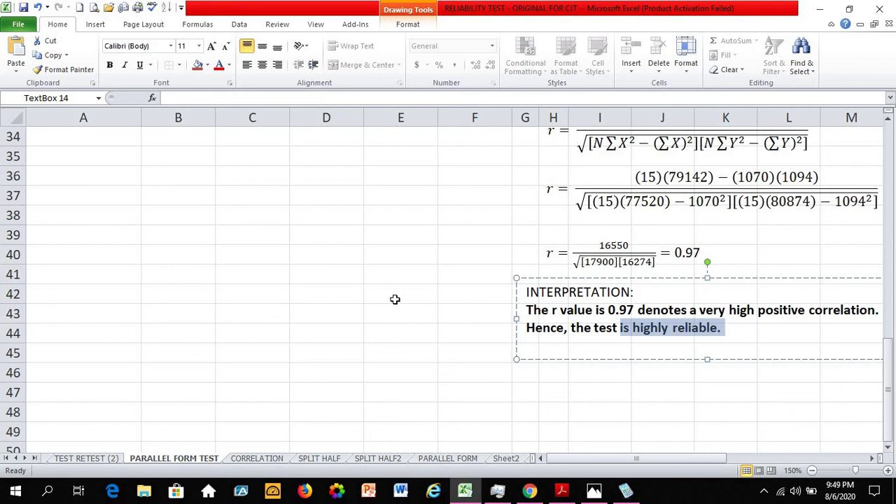
scroll(395, 299, up, 11)
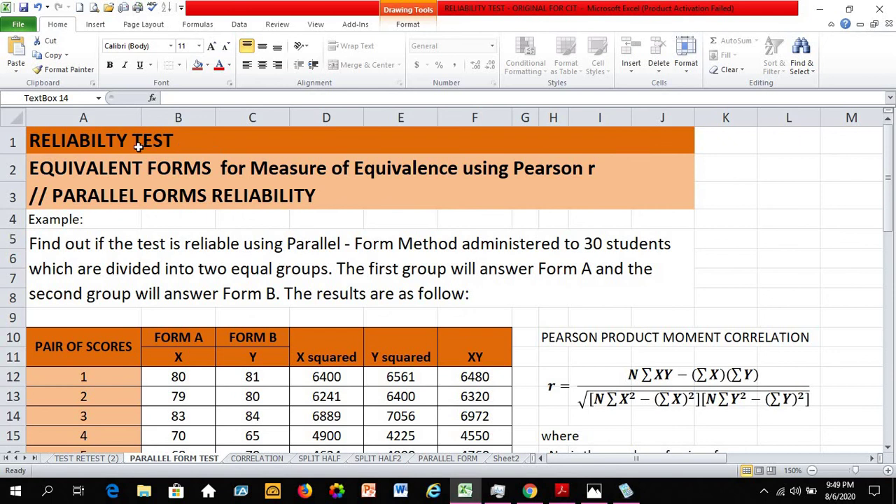
click(126, 143)
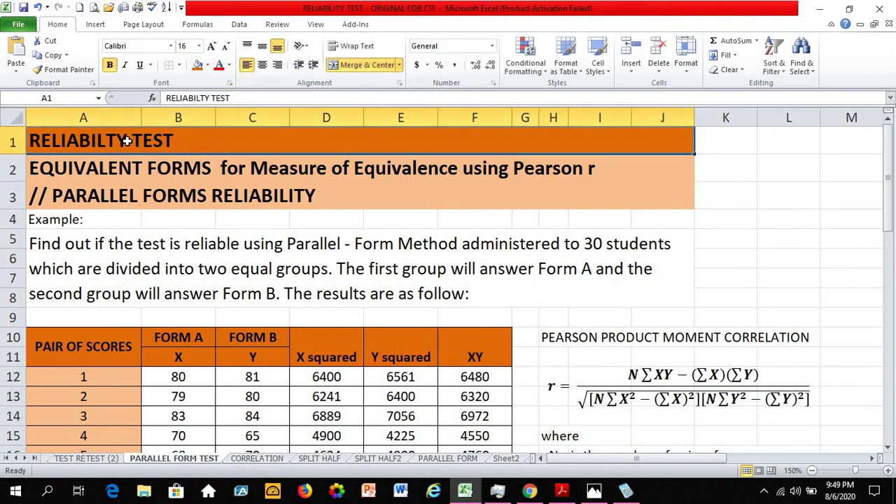
click(103, 196)
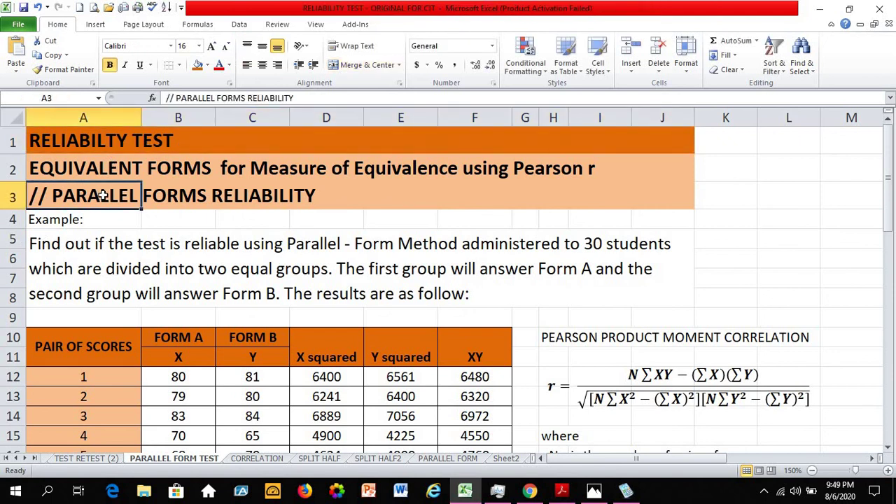